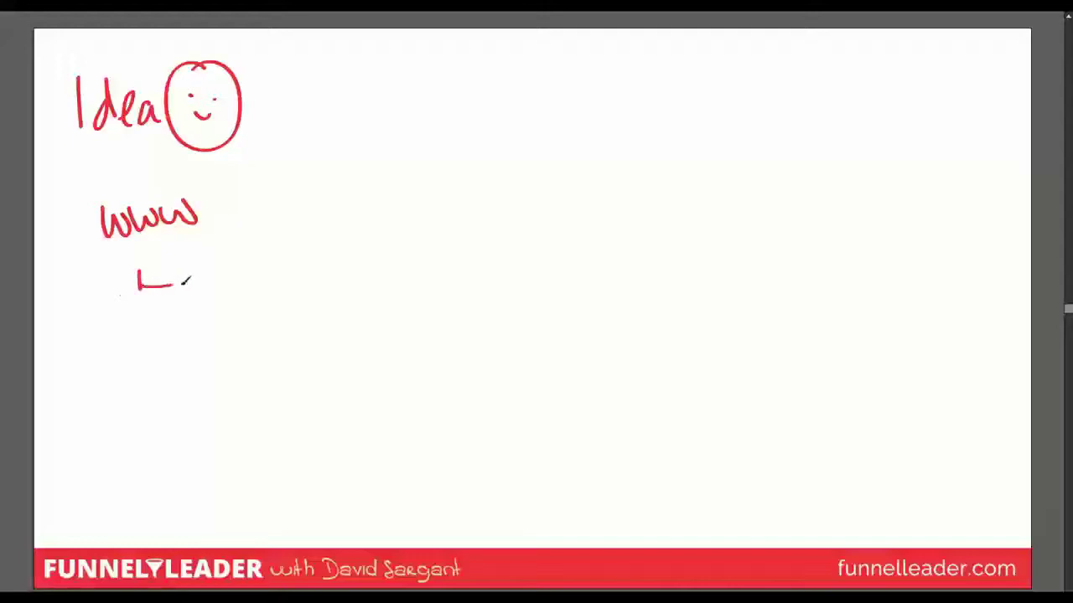
- Handwrite "Domain Name" beside an arrow under the WWW heading, with "Hosting Siteground" on the line beneath it
mouse_move(225, 260)
mouse_down()
mouse_move(225, 295)
mouse_move(355, 269)
mouse_move(442, 264)
mouse_up()
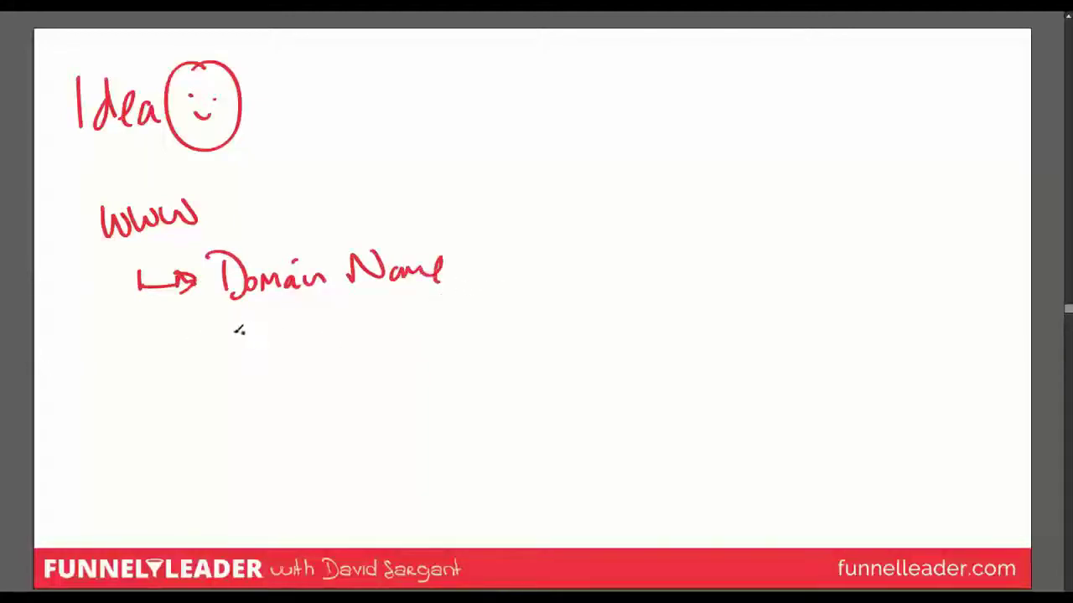
mouse_move(233, 327)
mouse_down()
mouse_move(250, 339)
mouse_move(307, 333)
mouse_move(330, 348)
mouse_up()
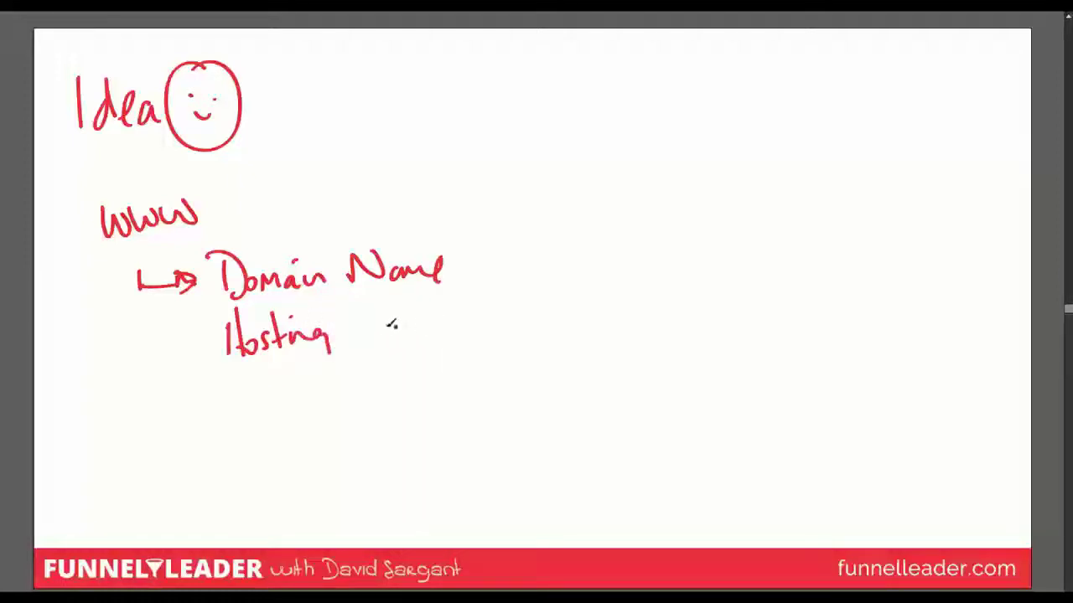
mouse_move(391, 325)
mouse_down()
mouse_move(428, 312)
mouse_move(450, 342)
mouse_move(525, 327)
mouse_move(532, 307)
mouse_up()
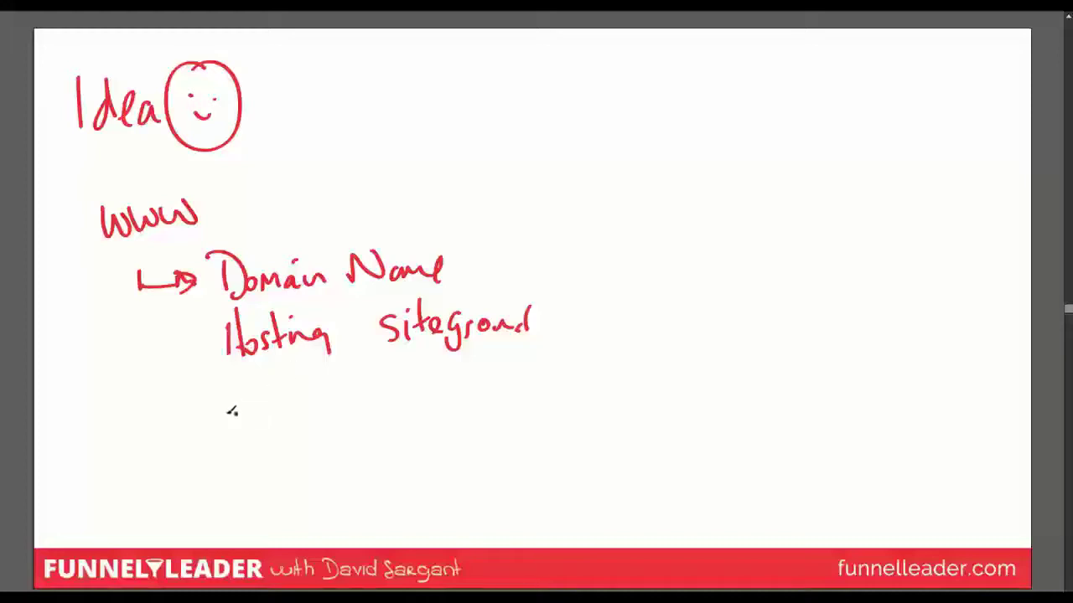
- Handwrite "Email .com" beneath the hosting line and add an underlined ".com" after "Domain Name"
mouse_move(231, 410)
mouse_down()
mouse_move(280, 398)
mouse_move(312, 410)
mouse_up()
click(281, 367)
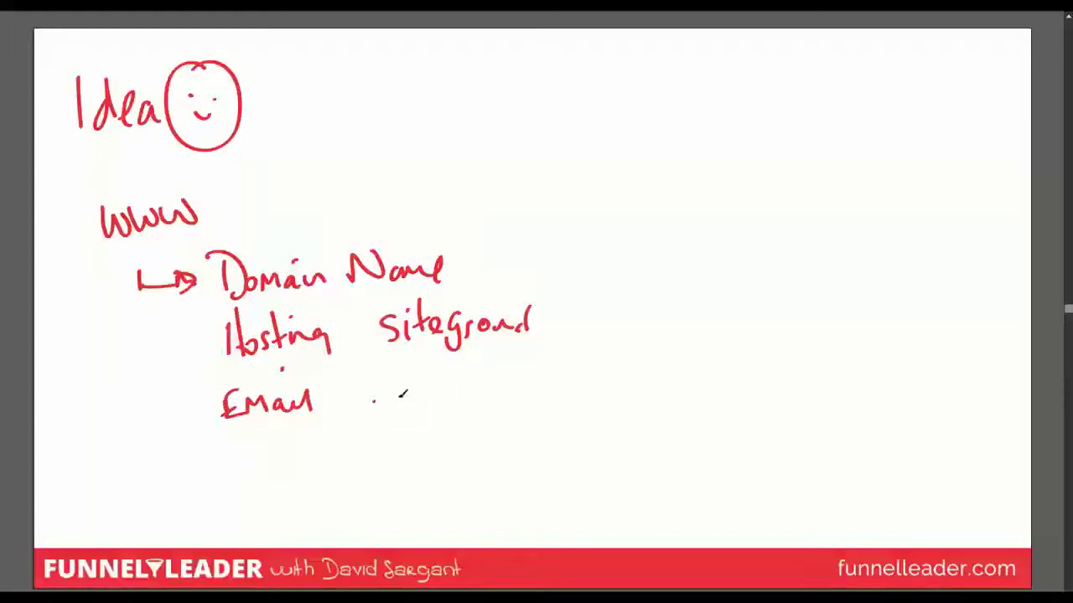
drag(400, 394, 456, 392)
mouse_move(513, 258)
mouse_down()
mouse_move(508, 277)
mouse_move(560, 273)
mouse_move(547, 284)
mouse_up()
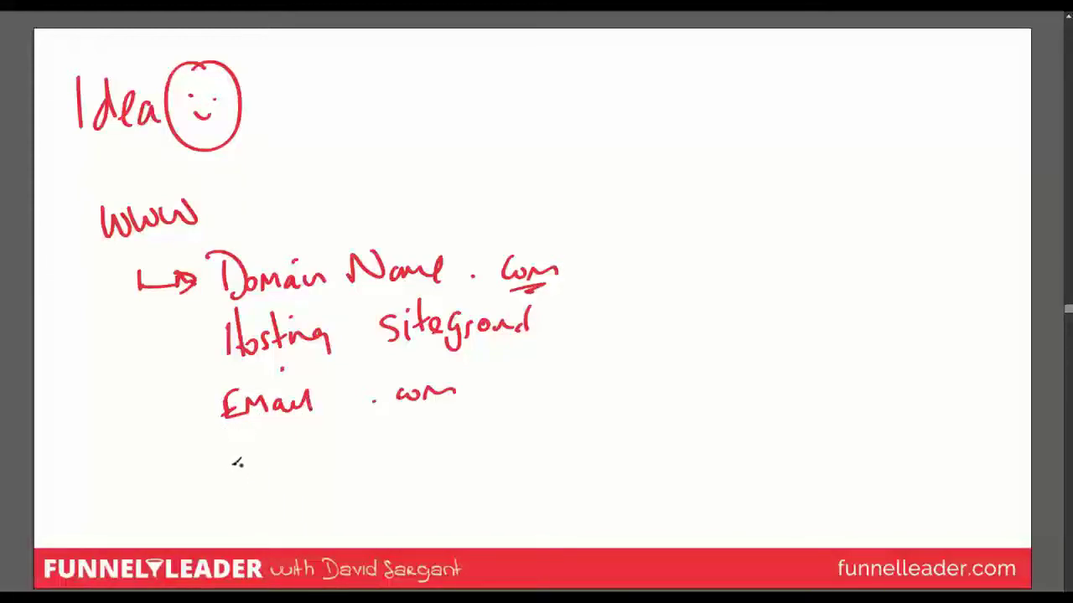
- Handwrite "Install Wordpress" beneath the Email line and underline "Siteground"
mouse_move(226, 454)
mouse_down()
mouse_move(226, 485)
mouse_move(278, 480)
mouse_up()
drag(272, 466, 285, 464)
mouse_move(287, 478)
mouse_down()
mouse_move(300, 459)
mouse_move(308, 476)
mouse_up()
drag(318, 444, 318, 475)
mouse_move(326, 444)
mouse_down()
mouse_move(328, 474)
mouse_move(375, 451)
mouse_up()
mouse_move(379, 459)
mouse_down()
mouse_move(423, 457)
mouse_move(421, 444)
mouse_move(470, 460)
mouse_up()
drag(420, 359, 483, 348)
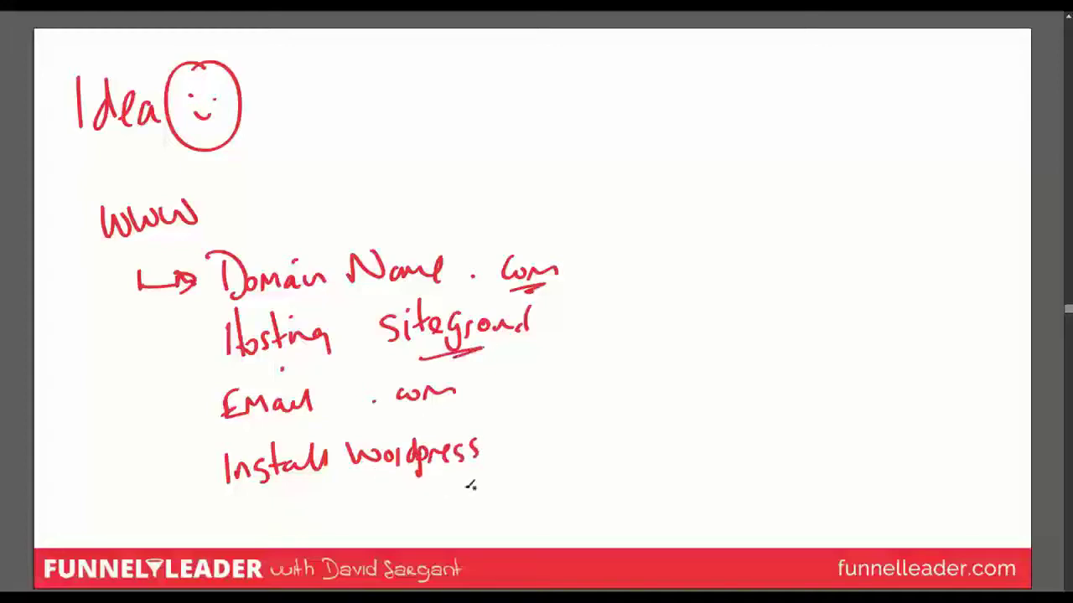
- Add "/Bluehost" after "Siteground" on the hosting line
drag(577, 284, 558, 333)
mouse_move(579, 303)
mouse_down()
mouse_move(585, 333)
mouse_move(596, 335)
mouse_up()
mouse_move(605, 315)
mouse_down()
mouse_move(652, 332)
mouse_move(687, 285)
mouse_move(706, 308)
mouse_up()
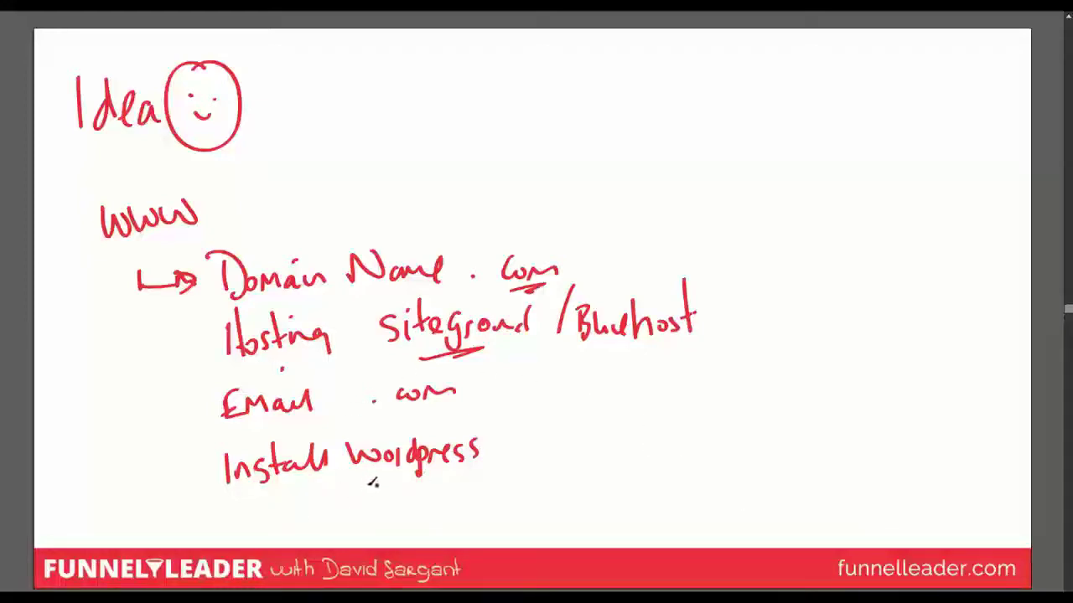
- Draw a large curly bracket closing the list and handwrite "INSTALL PLUGINS" and an underlined "INSTAPAGE" beside it
mouse_move(675, 212)
mouse_down()
mouse_move(732, 383)
mouse_move(733, 442)
mouse_move(700, 503)
mouse_up()
mouse_move(769, 287)
mouse_down()
mouse_move(775, 306)
mouse_move(814, 284)
mouse_move(880, 290)
mouse_up()
mouse_move(785, 330)
mouse_down()
mouse_move(842, 344)
mouse_move(895, 322)
mouse_up()
drag(904, 332, 895, 342)
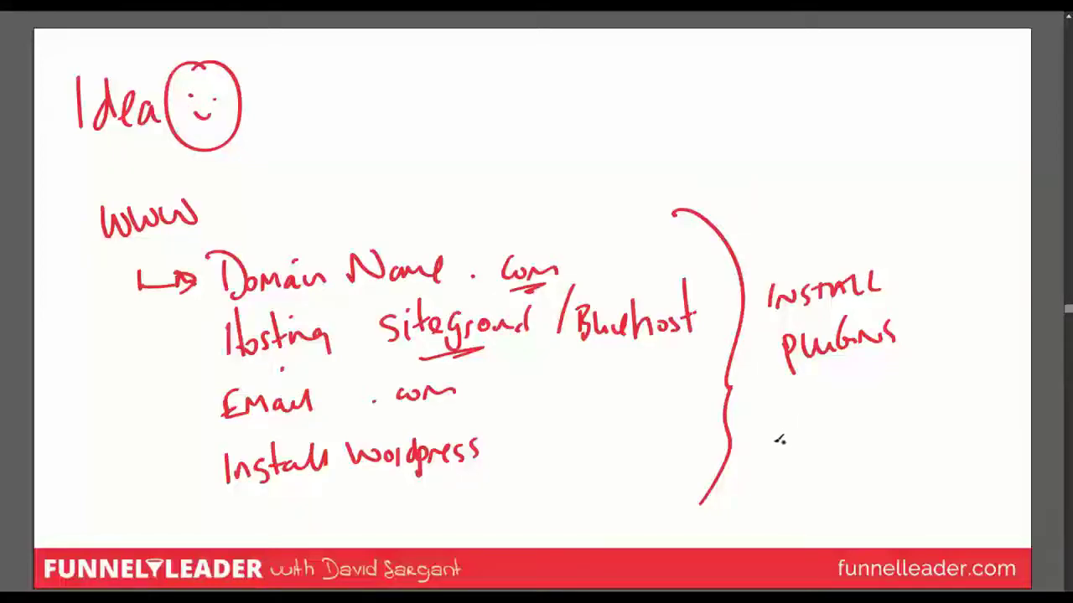
mouse_move(764, 417)
mouse_down()
mouse_move(787, 434)
mouse_move(818, 412)
mouse_move(838, 429)
mouse_move(878, 402)
mouse_move(912, 406)
mouse_up()
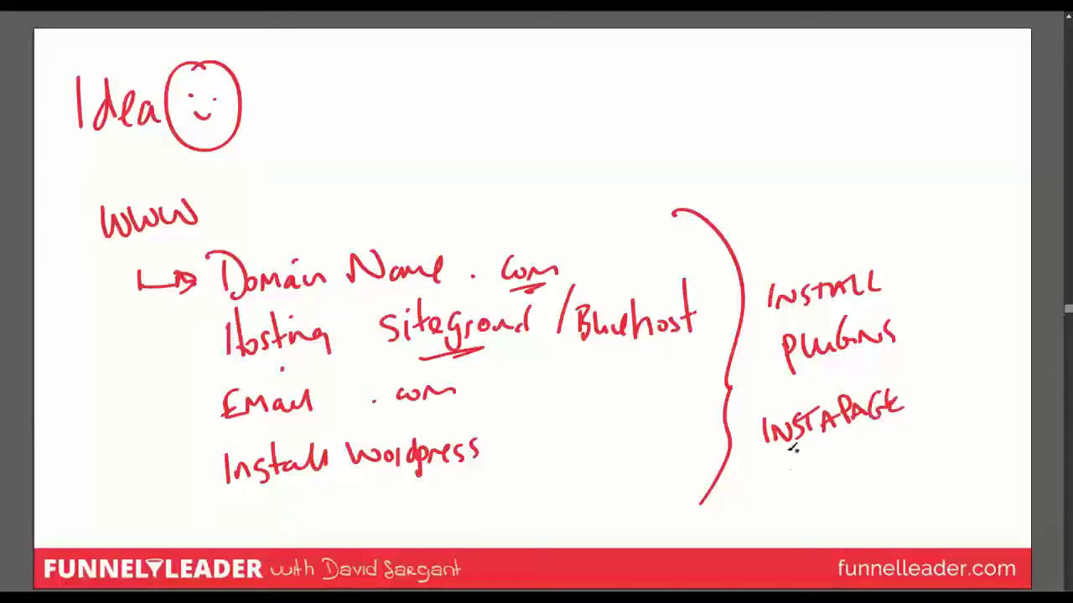
drag(904, 426, 821, 459)
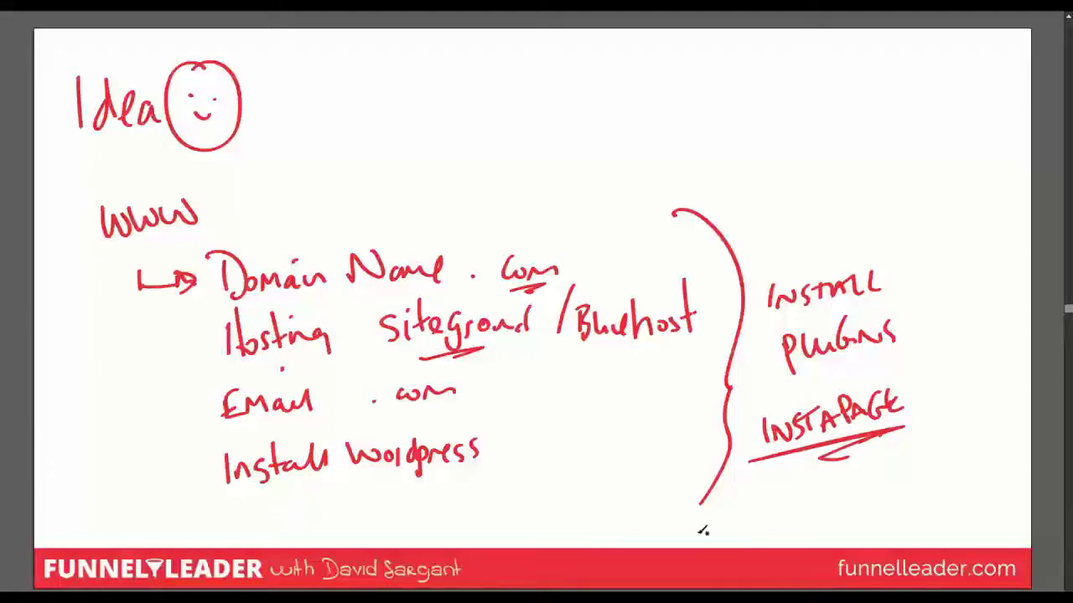
- Clear the whole whiteboard and handwrite "Website" with a large X beside it
key(ctrl+a)
key(Delete)
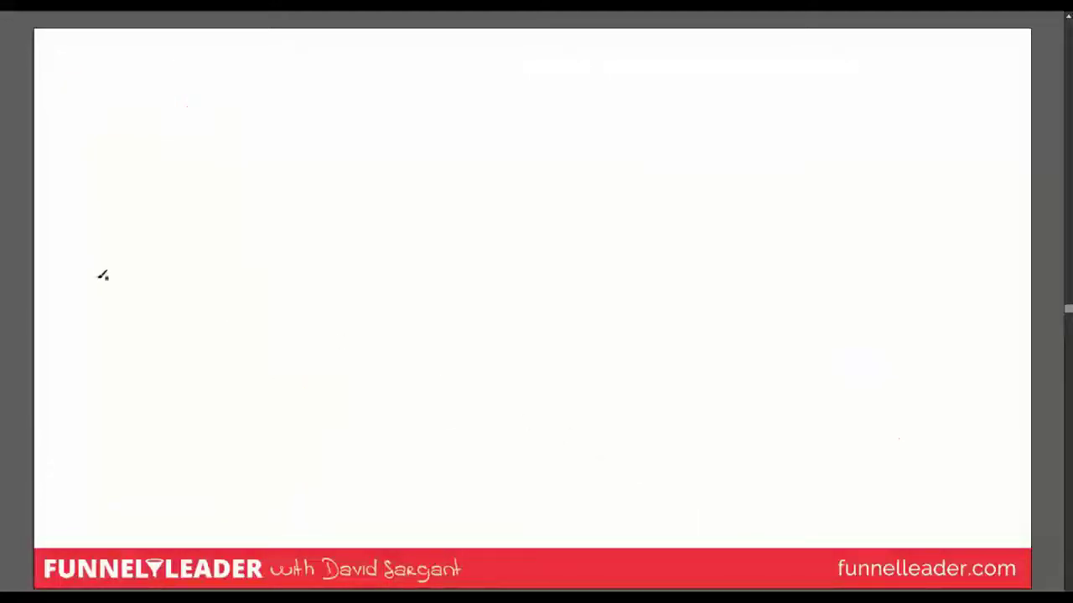
drag(223, 268, 195, 220)
key(ctrl+z)
mouse_move(70, 114)
mouse_down()
mouse_move(101, 111)
mouse_move(134, 139)
mouse_move(151, 117)
mouse_move(209, 115)
mouse_up()
drag(145, 82, 149, 87)
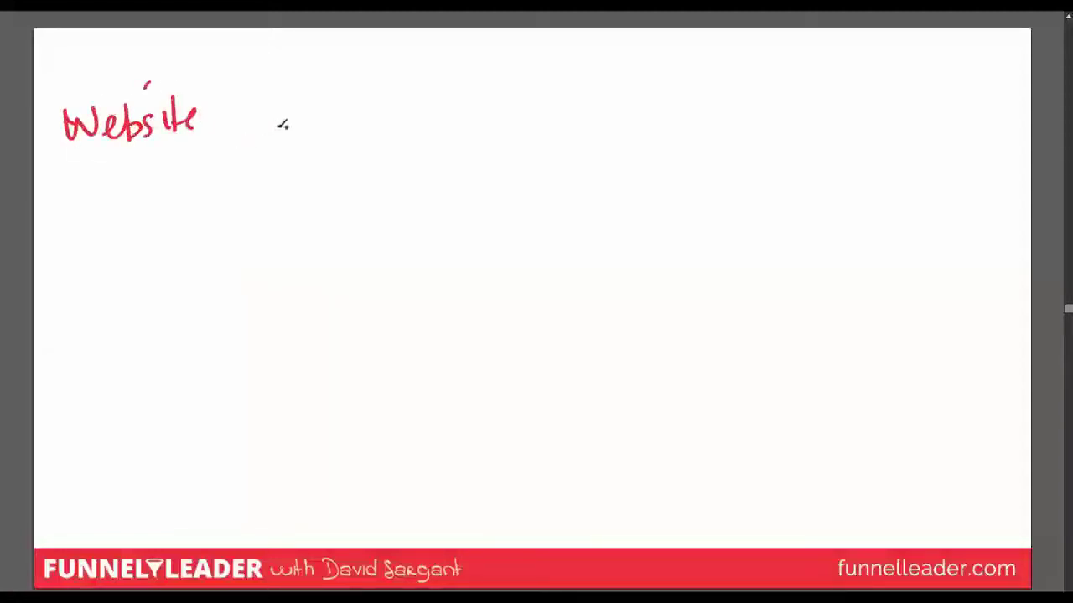
drag(250, 83, 285, 125)
drag(286, 81, 248, 133)
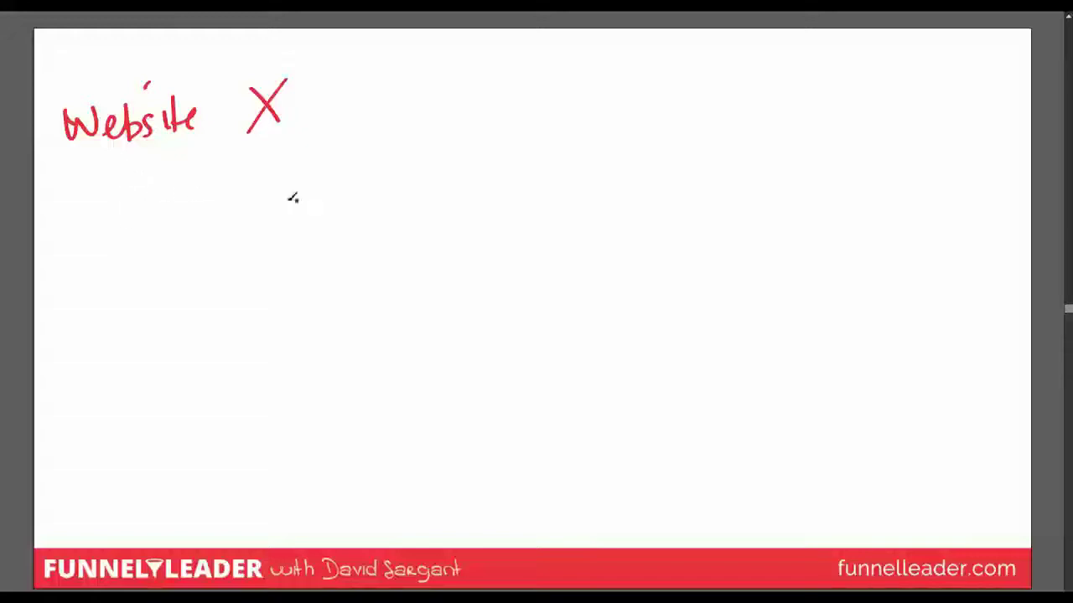
- Draw a bent arrow down from "Website" and handwrite "INSTAPAGE" at its tip
mouse_move(132, 206)
mouse_down()
mouse_move(131, 250)
mouse_move(193, 247)
mouse_up()
mouse_move(193, 247)
mouse_down()
mouse_move(201, 260)
mouse_move(215, 238)
mouse_move(242, 267)
mouse_up()
mouse_move(250, 259)
mouse_down()
mouse_move(276, 235)
mouse_move(288, 257)
mouse_up()
mouse_move(288, 236)
mouse_down()
mouse_move(266, 258)
mouse_move(325, 219)
mouse_up()
mouse_move(304, 223)
mouse_down()
mouse_move(303, 260)
mouse_move(332, 260)
mouse_up()
drag(339, 218, 393, 233)
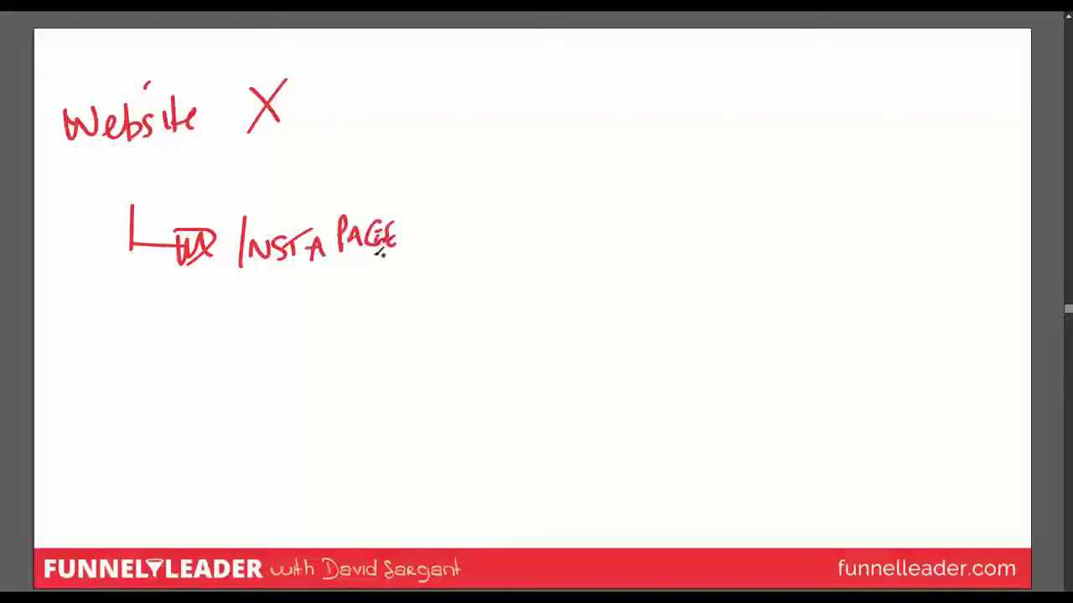
- Draw a line from "INSTAPAGE" to a large rectangular page outline
drag(442, 224, 551, 215)
drag(576, 151, 556, 310)
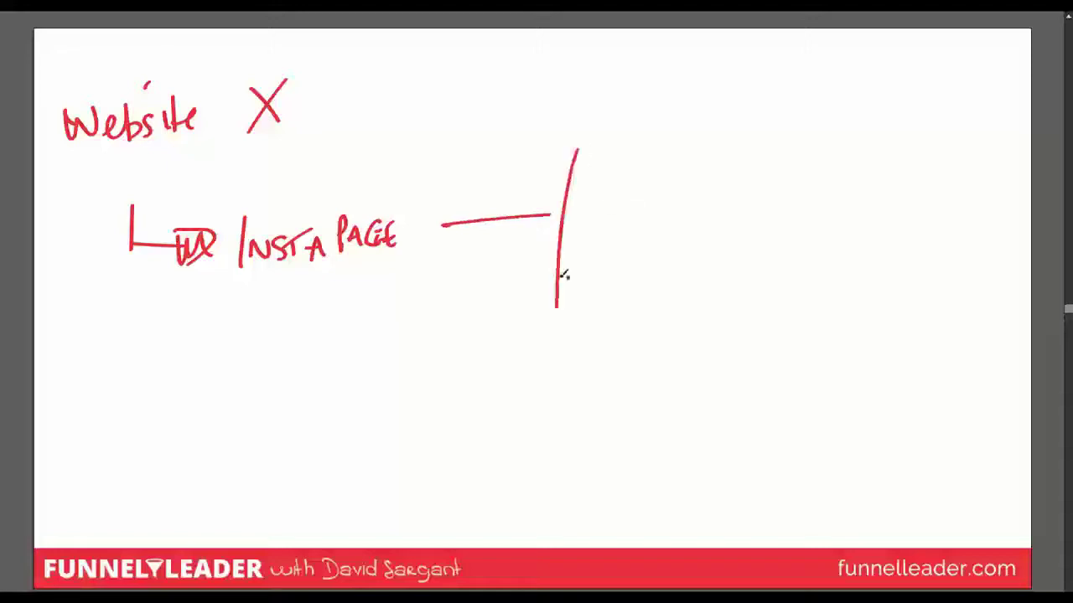
mouse_move(552, 168)
mouse_down()
mouse_move(842, 111)
mouse_move(586, 330)
mouse_up()
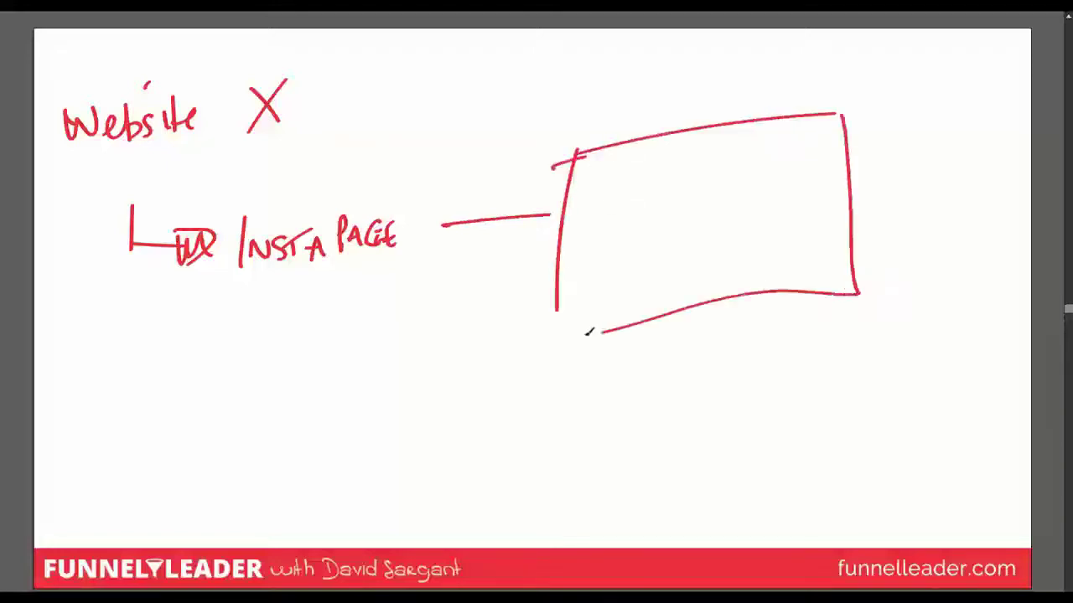
- Handwrite "LANDING PAGE" inside the large page outline
drag(597, 214, 621, 250)
click(637, 216)
mouse_move(630, 228)
mouse_down()
mouse_move(629, 250)
mouse_move(651, 227)
mouse_move(754, 204)
mouse_move(748, 220)
mouse_up()
mouse_move(695, 268)
mouse_down()
mouse_move(695, 285)
mouse_move(709, 243)
mouse_up()
drag(709, 267, 757, 249)
drag(699, 208, 699, 238)
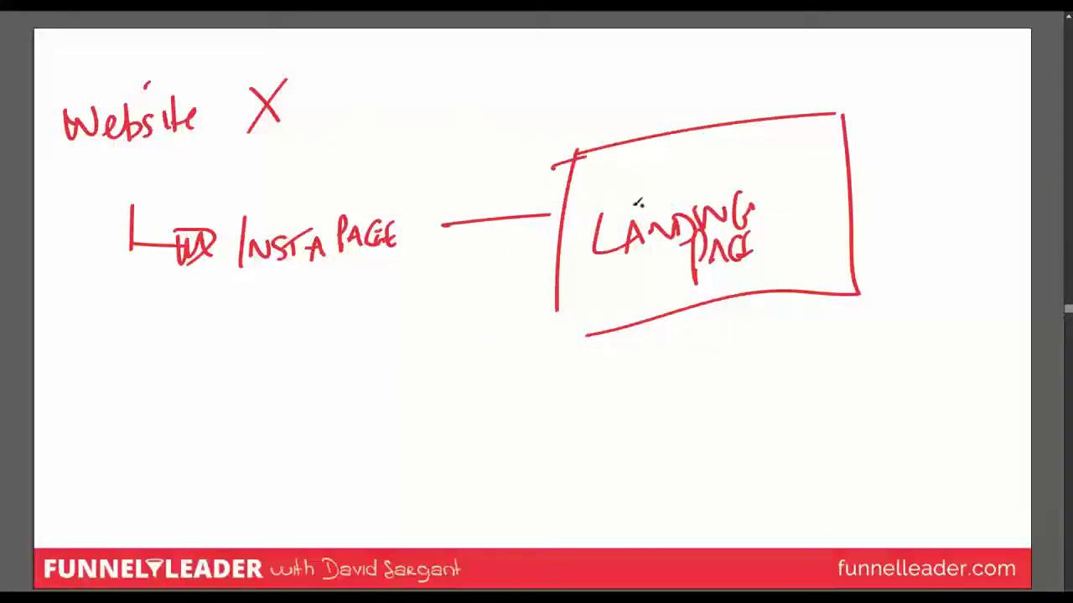
- Add a header strip labelled "Settings" to the landing page box and draw an arrow from it back to "INSTAPAGE"
drag(566, 185, 858, 137)
mouse_move(635, 159)
mouse_down()
mouse_move(684, 136)
mouse_move(763, 136)
mouse_up()
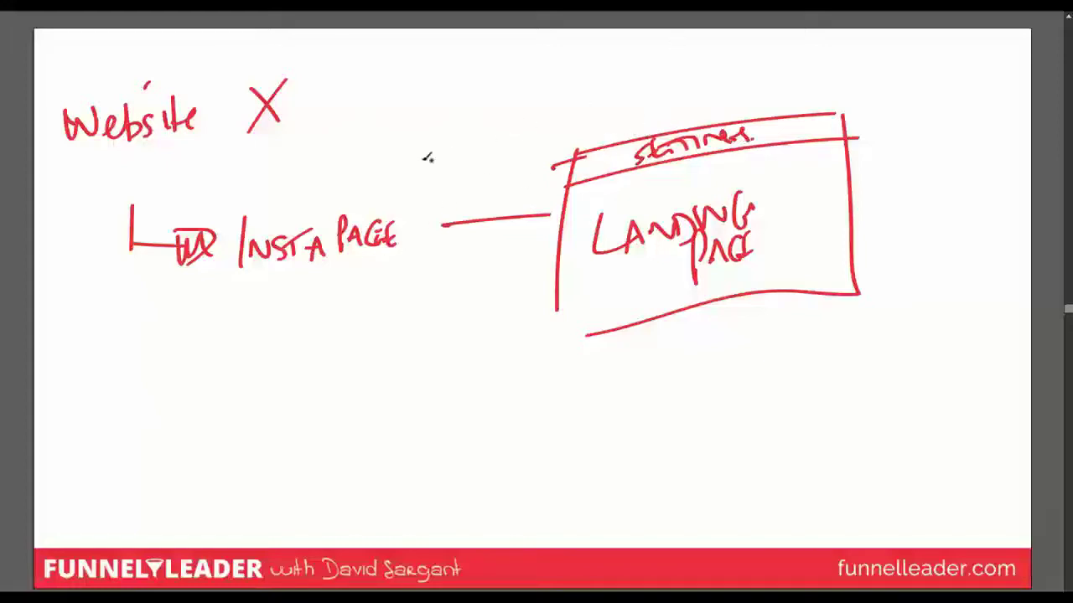
mouse_move(602, 134)
mouse_down()
mouse_move(266, 216)
mouse_move(293, 184)
mouse_move(290, 199)
mouse_up()
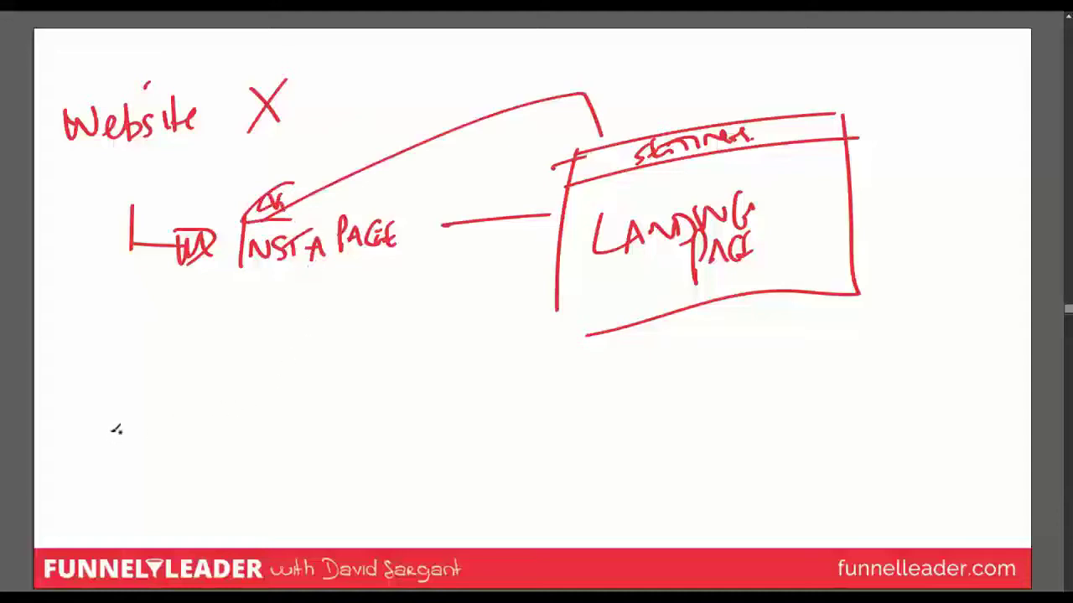
mouse_move(116, 429)
mouse_down()
mouse_move(201, 400)
mouse_move(218, 409)
mouse_up()
click(240, 424)
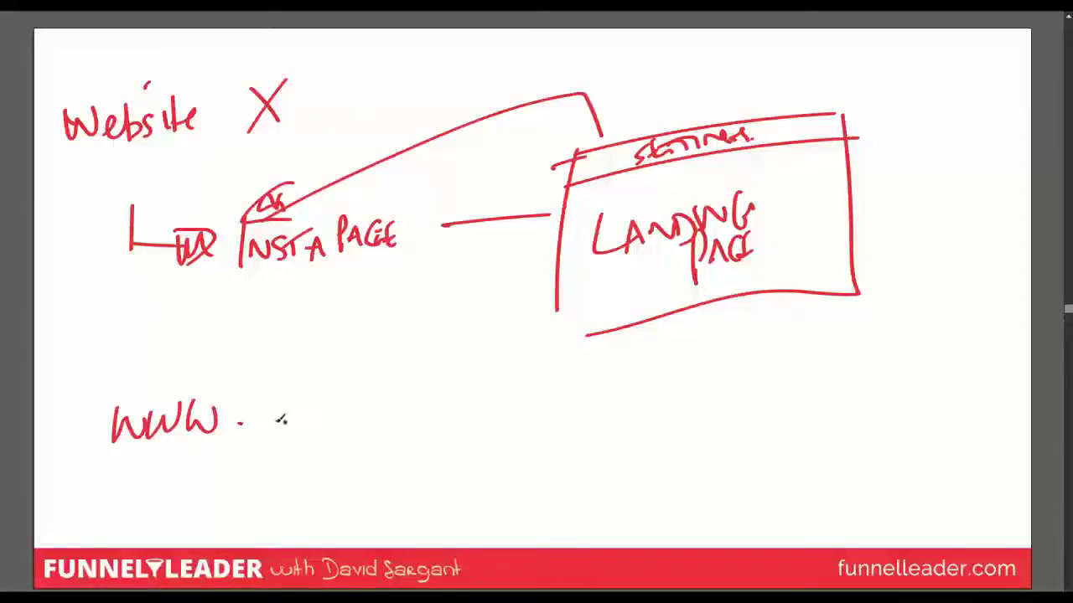
mouse_move(282, 419)
mouse_down()
mouse_move(302, 400)
mouse_move(329, 425)
mouse_move(381, 394)
mouse_move(537, 396)
mouse_move(567, 409)
mouse_up()
- Draw a rectangle under the domain address and an arrow from it up to the landing page box
drag(225, 459, 511, 441)
drag(506, 507, 503, 443)
drag(243, 531, 577, 490)
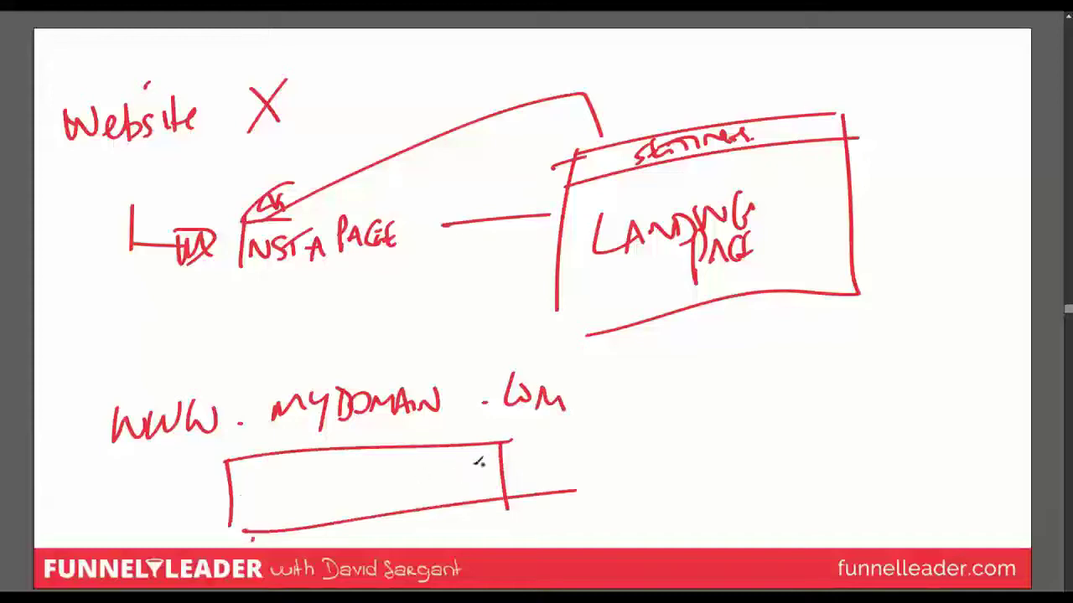
mouse_move(478, 473)
mouse_down()
mouse_move(658, 421)
mouse_move(668, 345)
mouse_move(695, 357)
mouse_move(684, 374)
mouse_up()
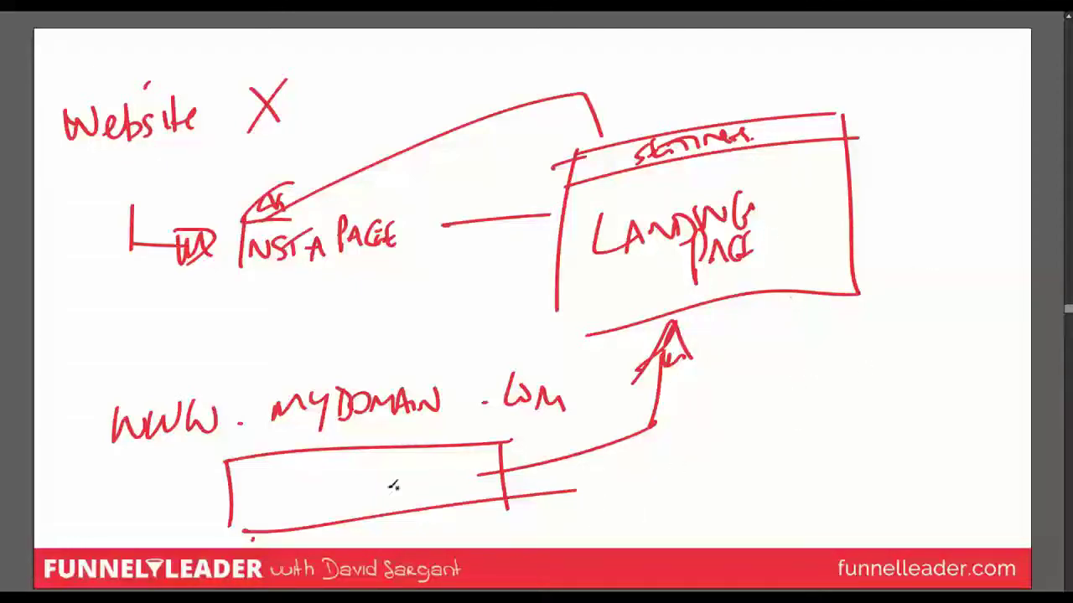
drag(294, 441, 356, 445)
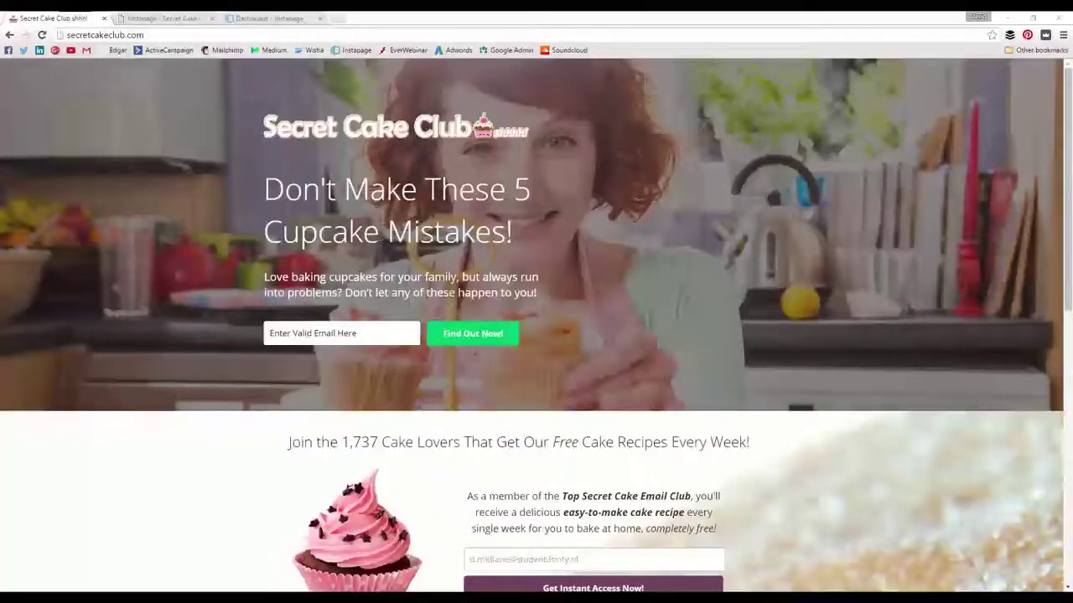
- Switch to the browser and look through the Secret Cake Club landing page from its header to its footer
scroll(536, 325, down, 3)
scroll(536, 325, down, 3)
scroll(536, 325, down, 3)
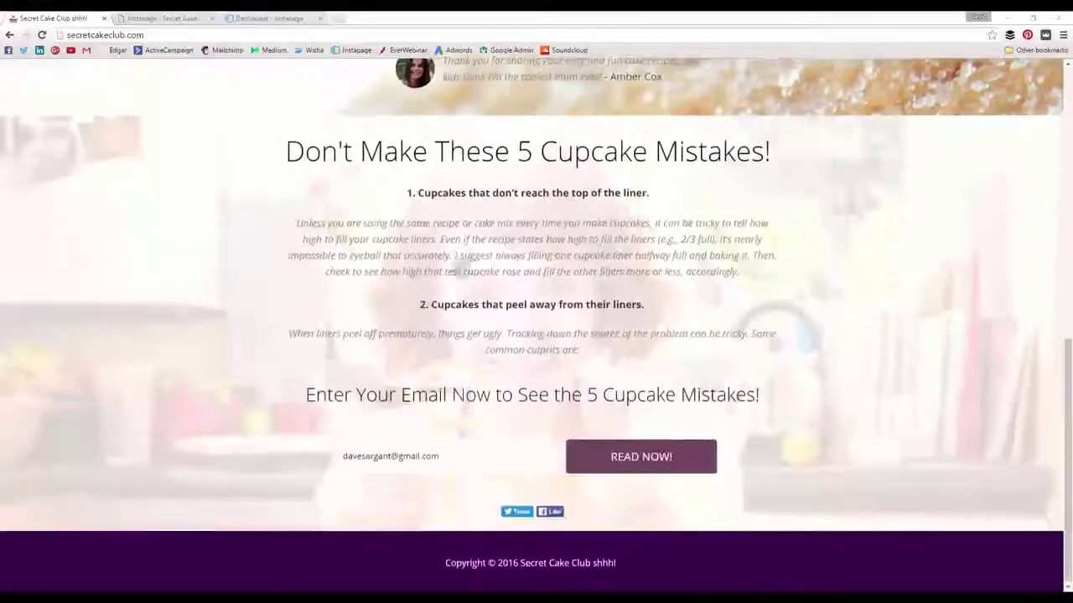
scroll(537, 326, up, 7)
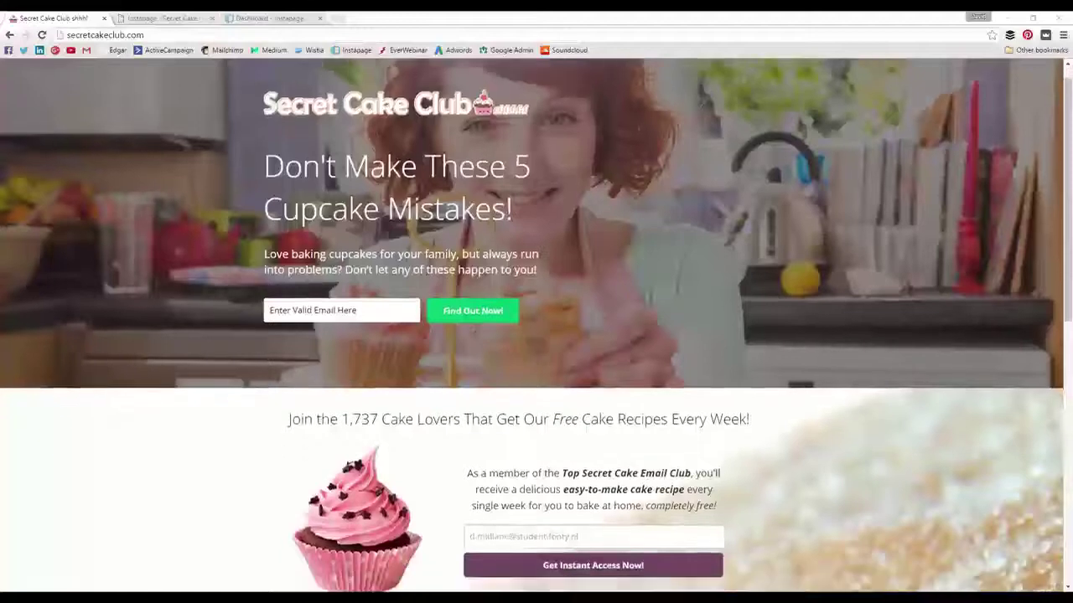
scroll(537, 325, down, 7)
scroll(536, 325, up, 6)
scroll(536, 325, up, 1)
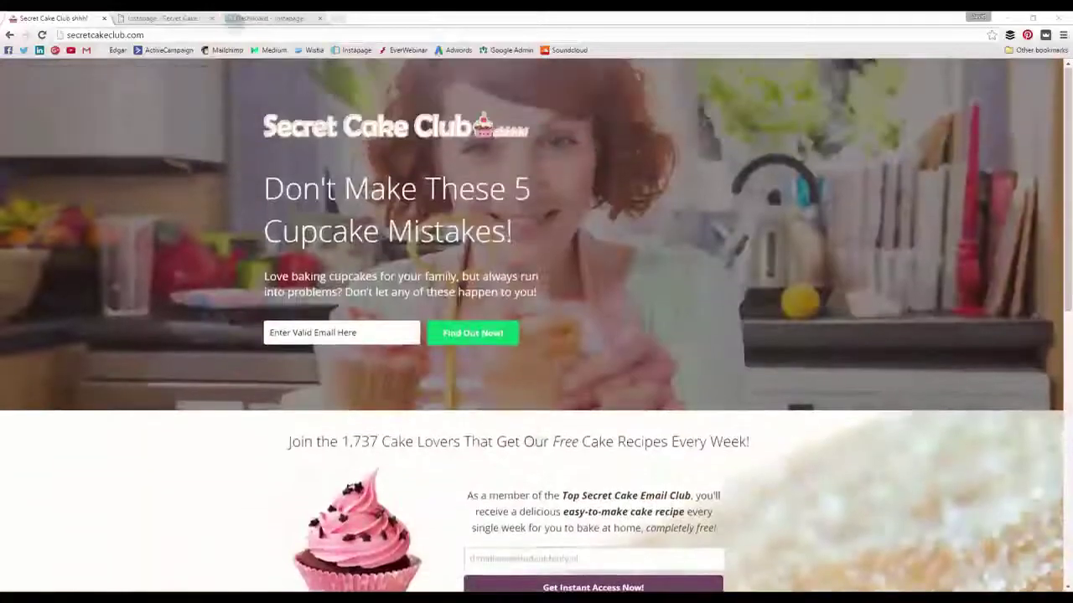
- Open the site's WordPress Instapage list and examine the published landing pages, their URLs and their conversion stats
click(164, 18)
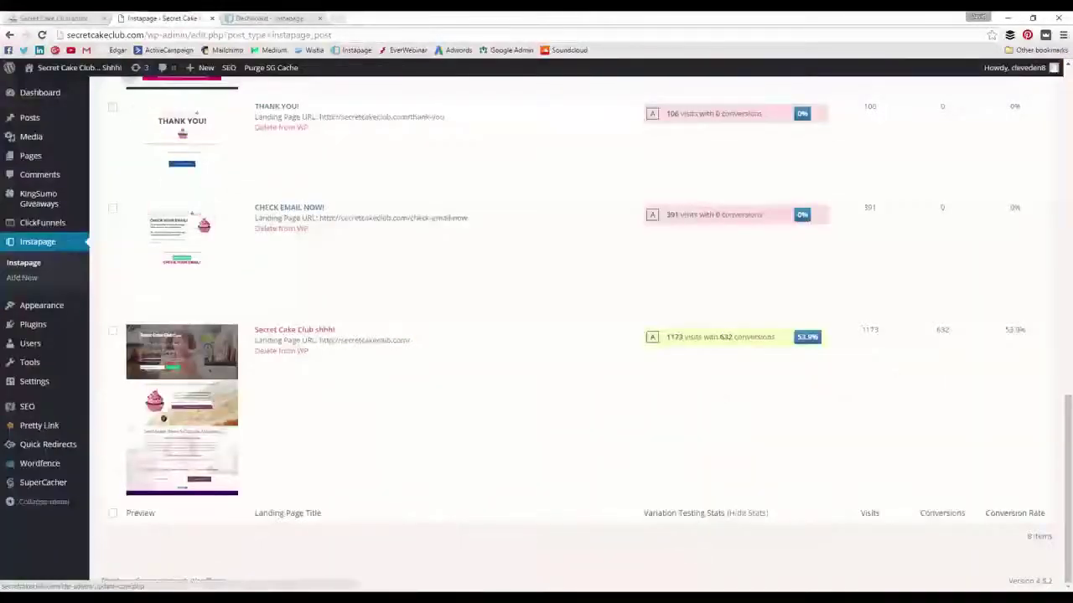
drag(66, 35, 183, 24)
click(179, 36)
scroll(179, 36, up, 5)
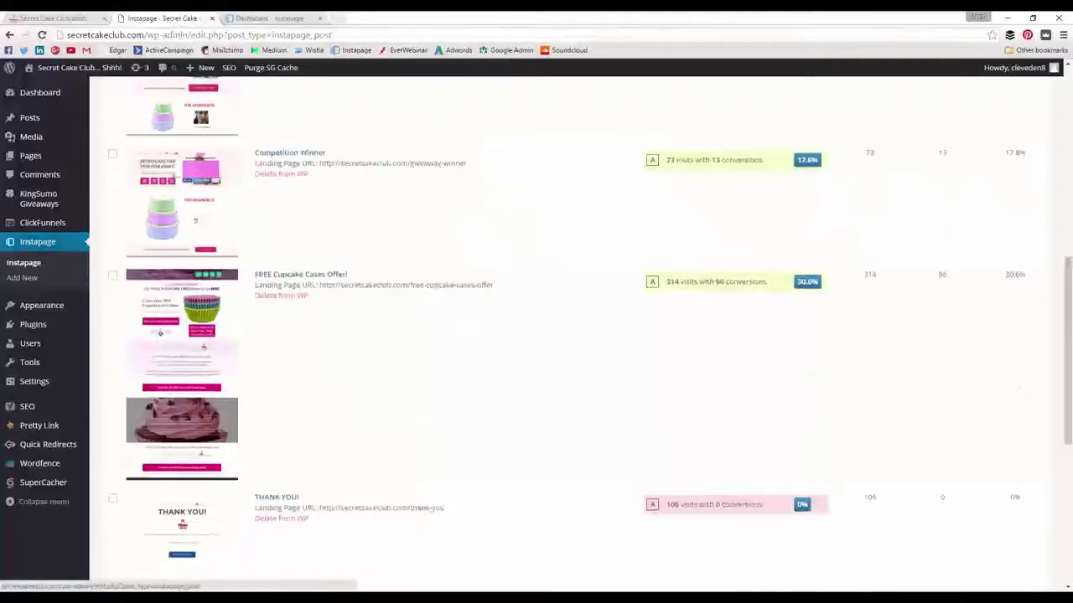
scroll(368, 365, up, 10)
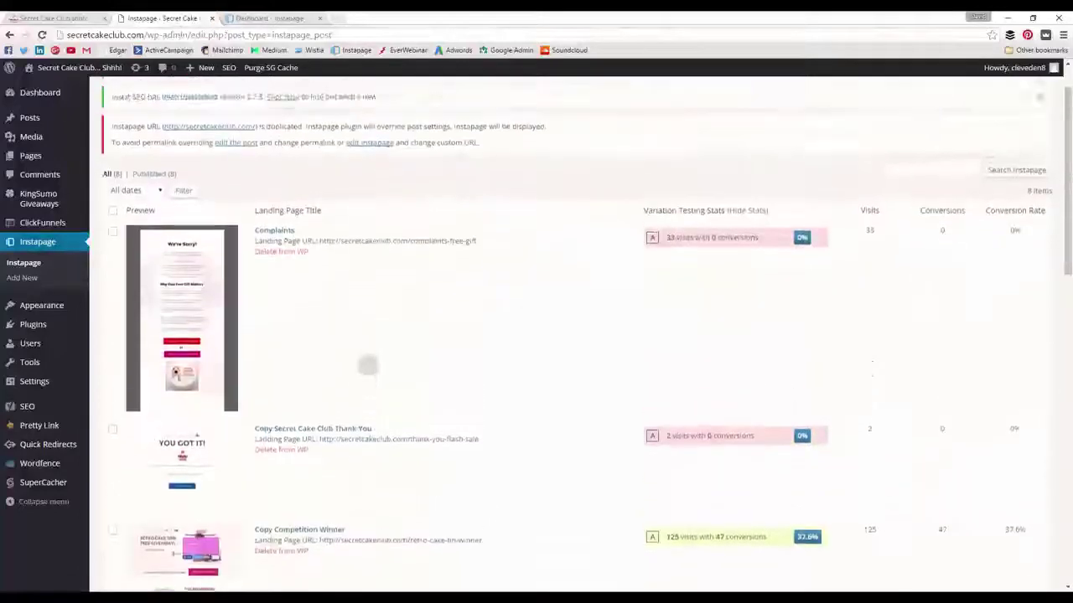
scroll(348, 353, down, 1)
scroll(348, 354, up, 2)
scroll(347, 354, down, 3)
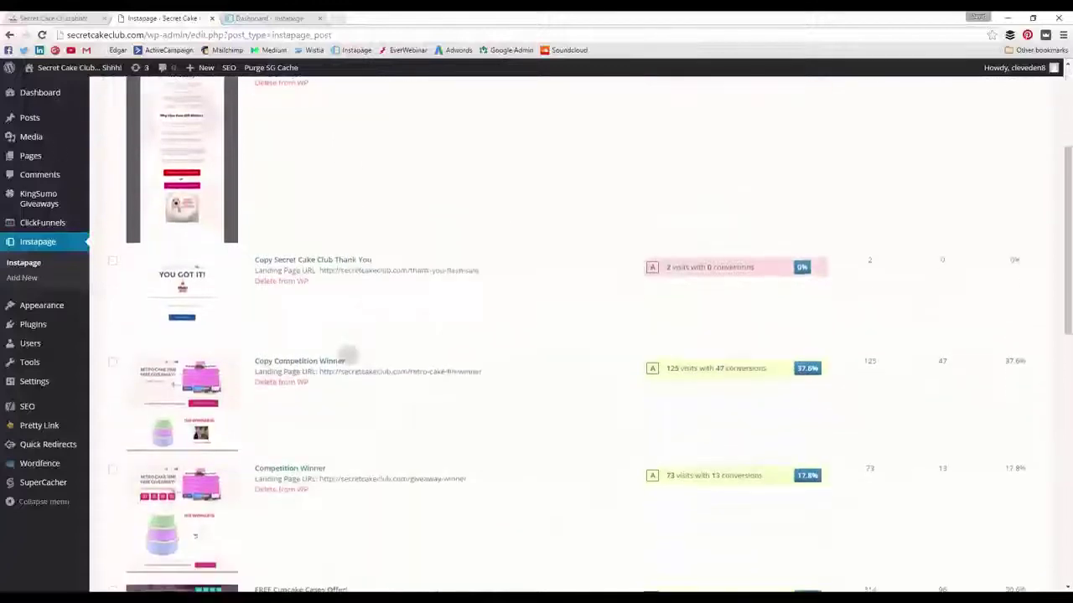
scroll(348, 353, down, 2)
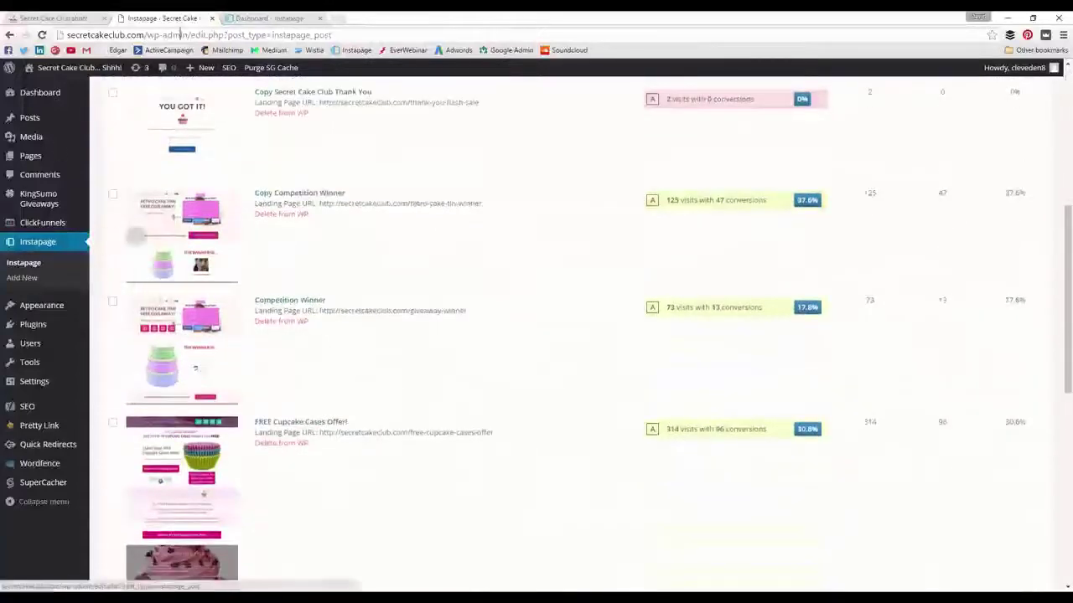
scroll(195, 368, down, 4)
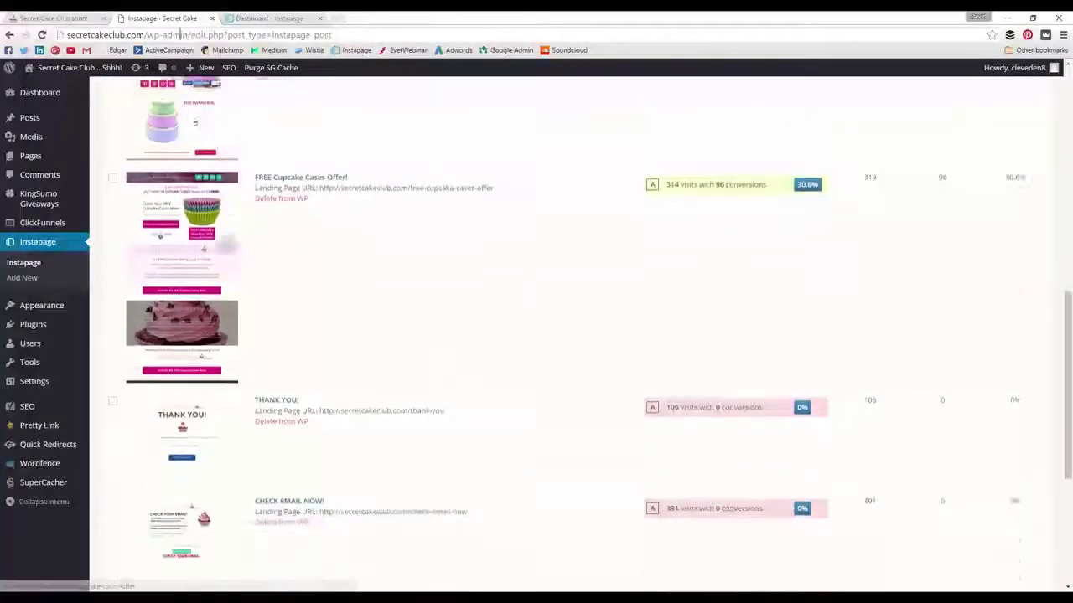
scroll(201, 263, down, 3)
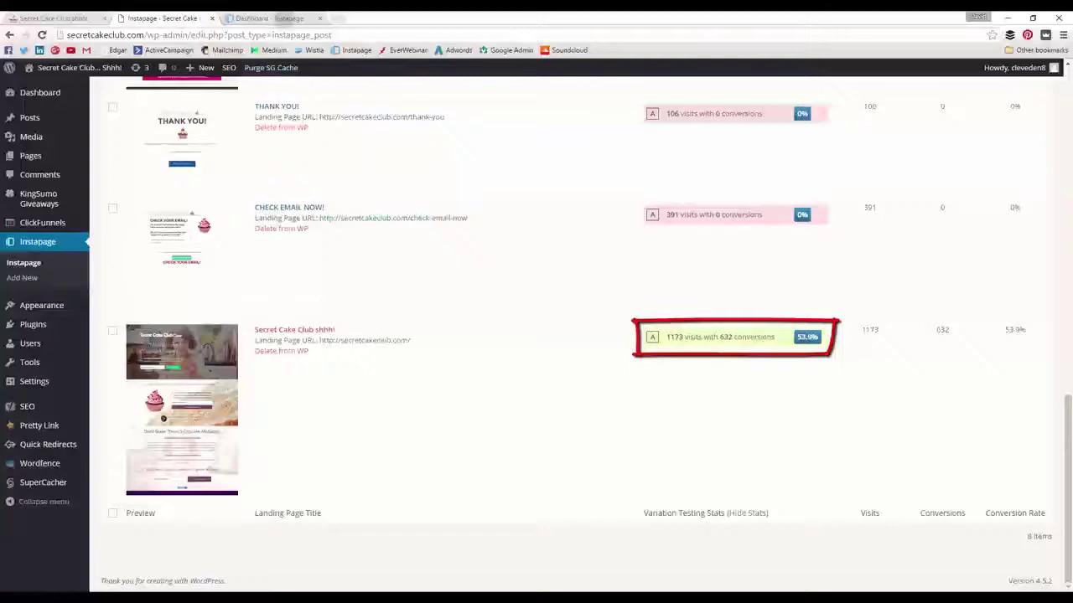
- Switch to the Instapage dashboard and look through its list of personal project pages
click(284, 17)
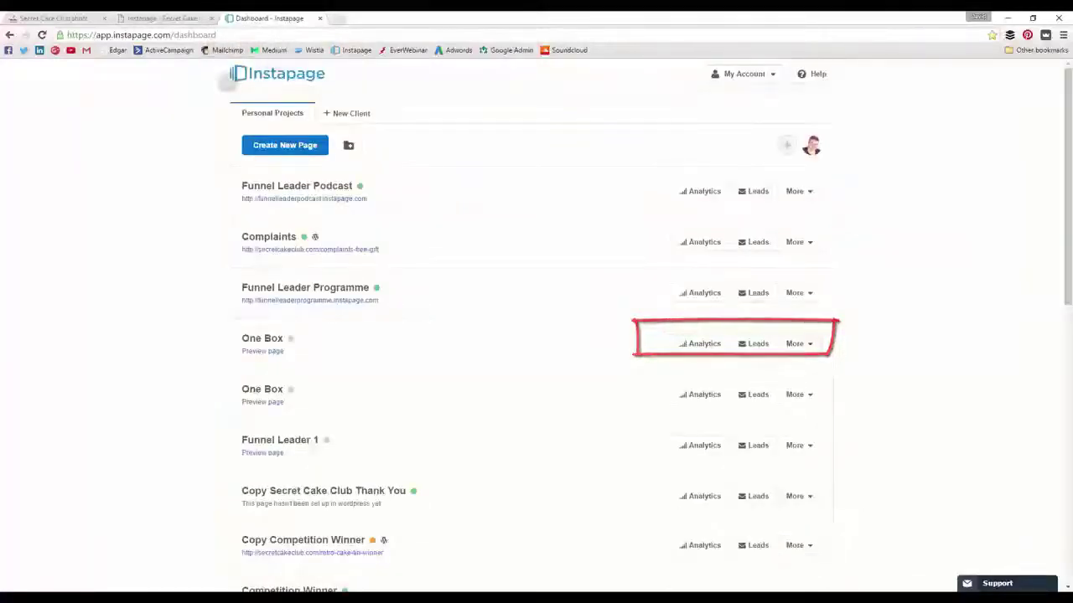
scroll(252, 100, down, 8)
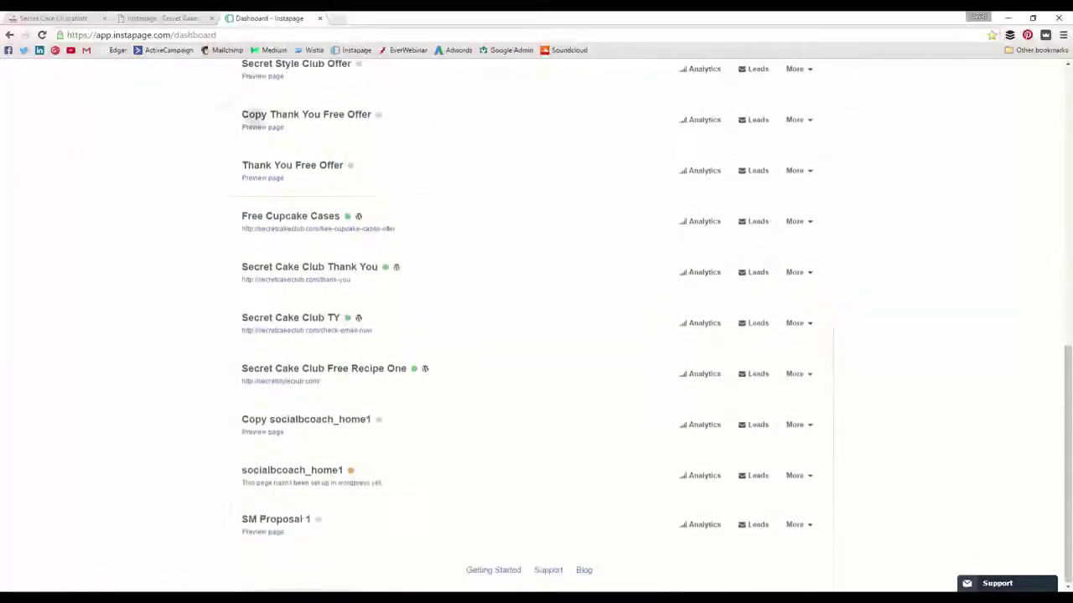
- Open the Secret Cake Club Free Recipe One page in the editor and look through its sections and editable elements
click(252, 369)
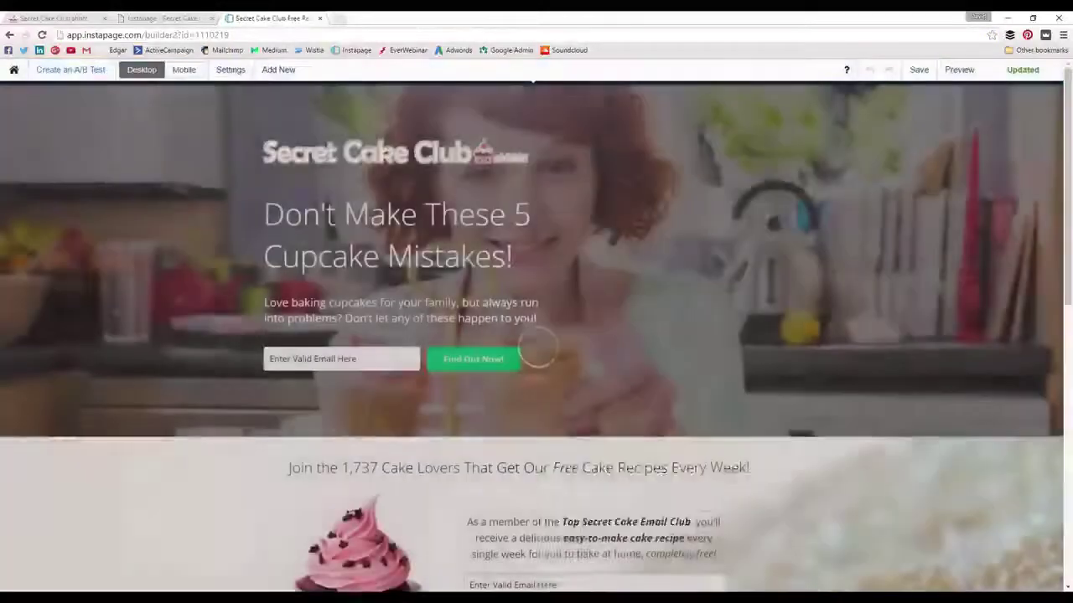
scroll(537, 348, down, 10)
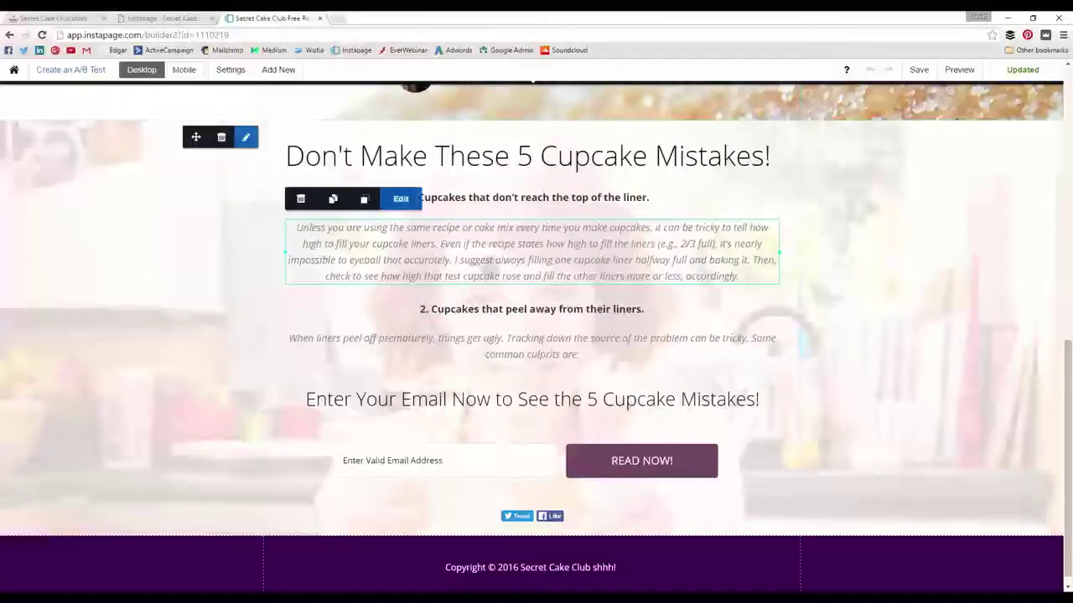
triple_click(486, 261)
click(242, 253)
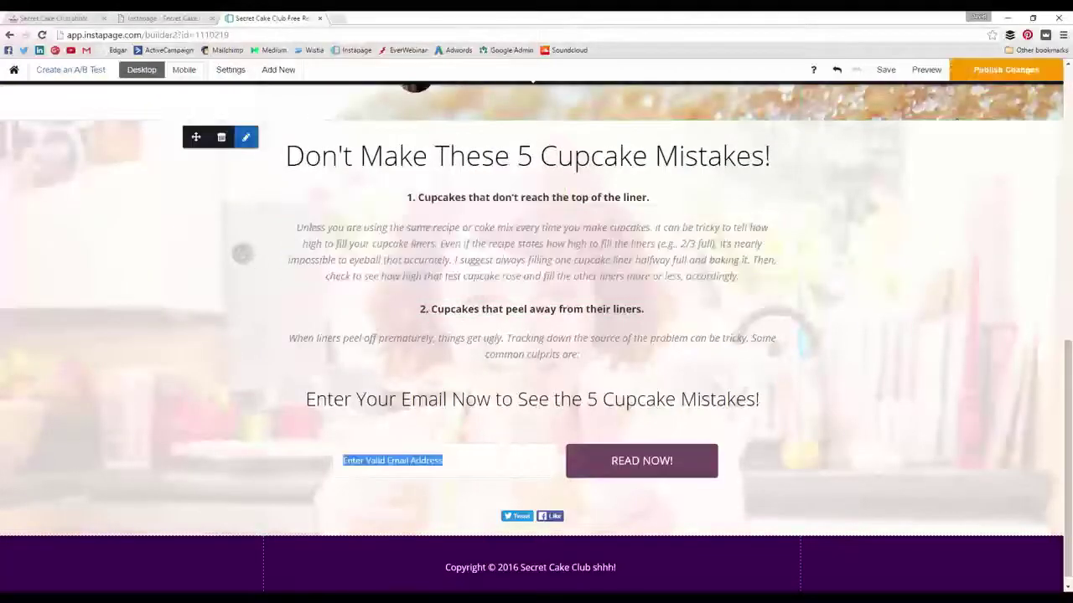
scroll(280, 311, up, 4)
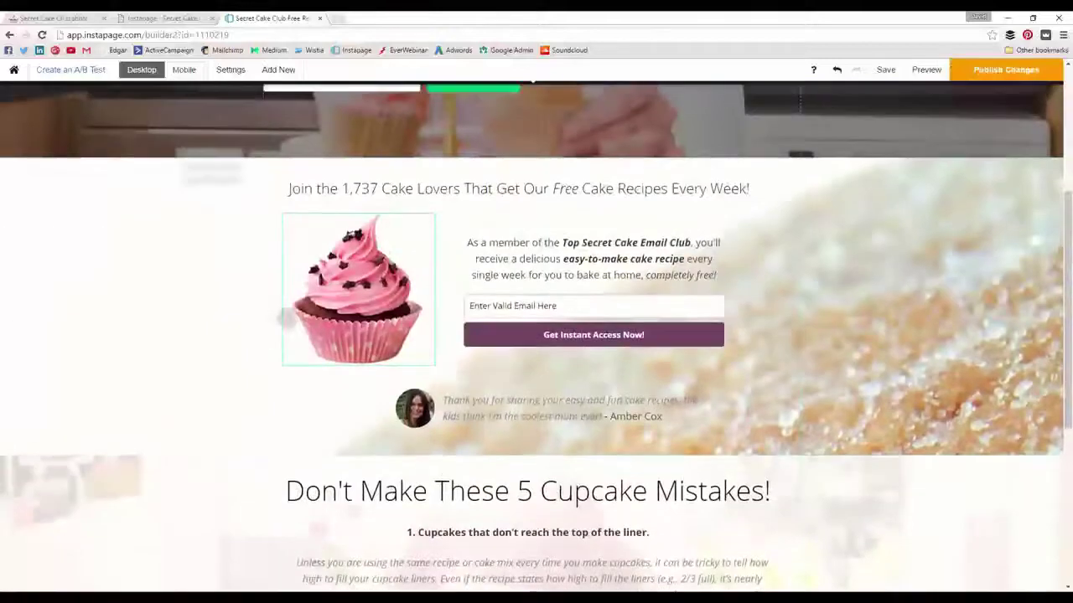
scroll(285, 317, up, 3)
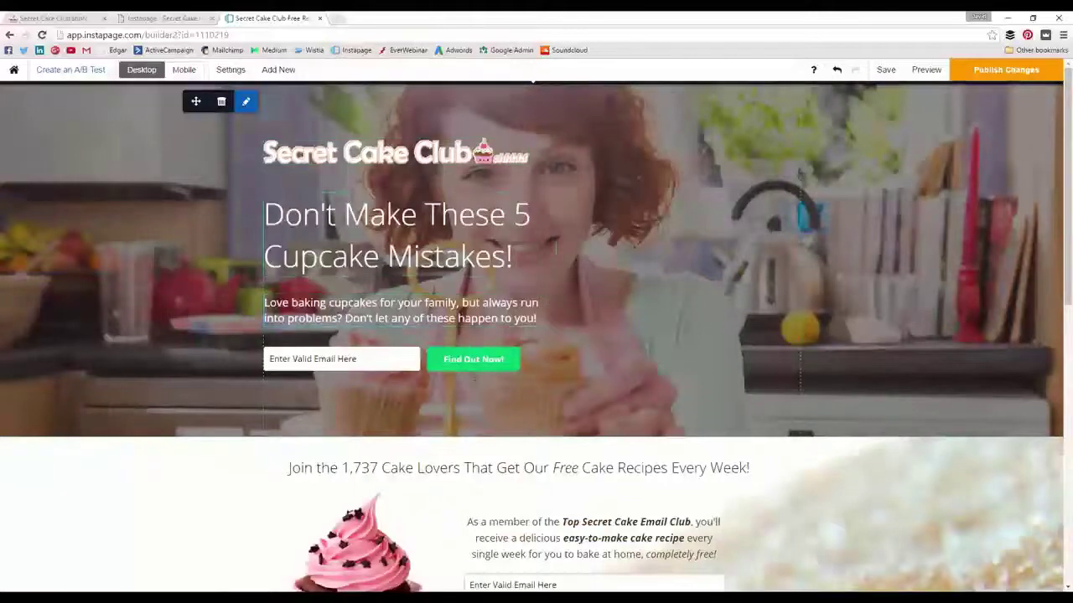
- Publish the changes to the Secret Cake Club Free Recipe One page and return to the dashboard
click(994, 76)
click(667, 74)
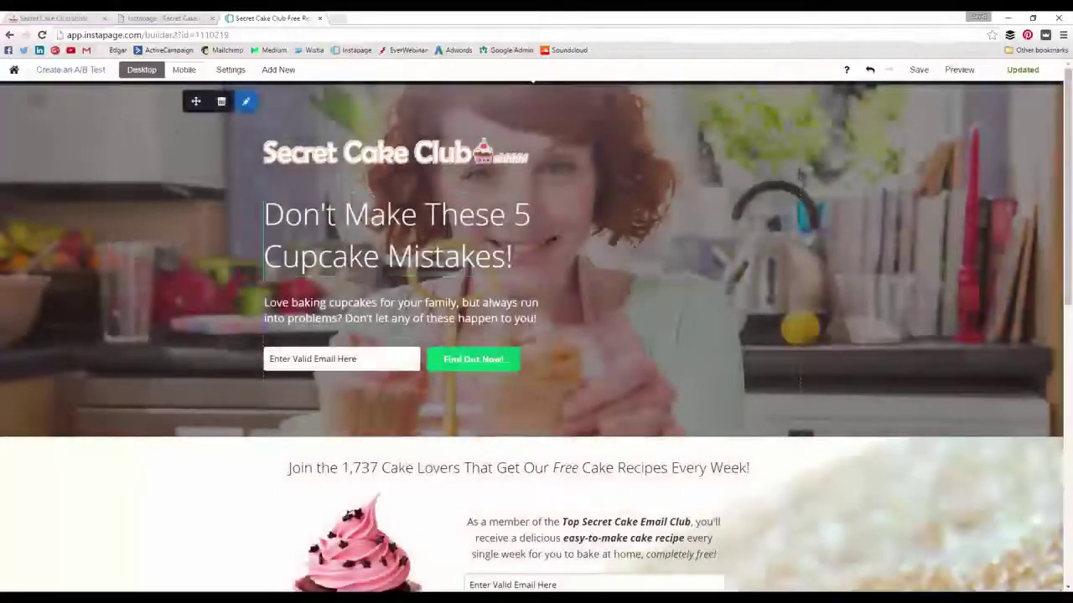
click(14, 69)
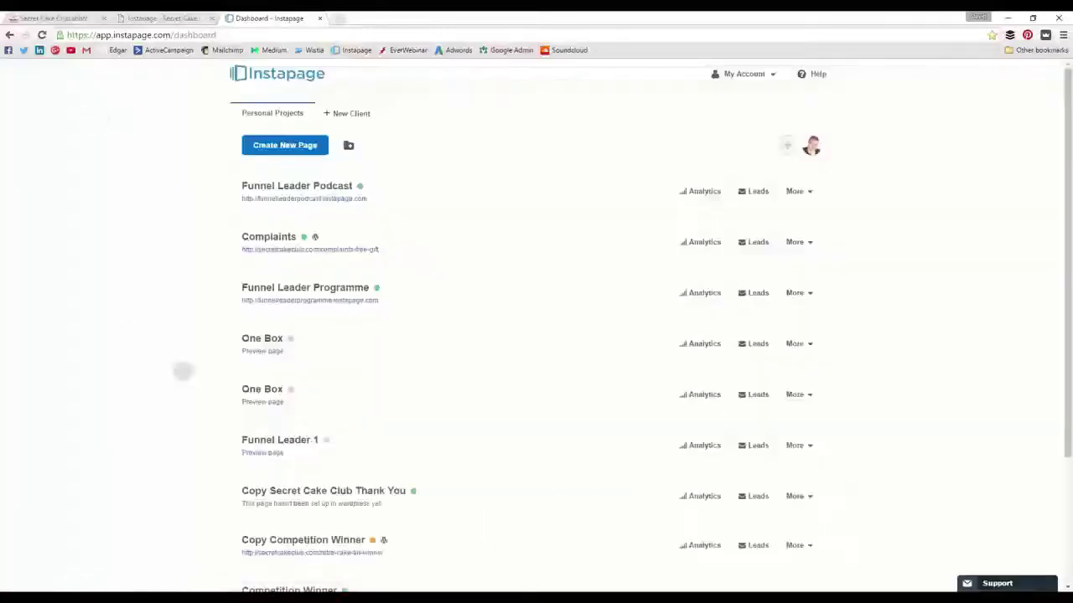
- Create a new page named Test Page from the 7-Day Free Gym Membership template
click(289, 144)
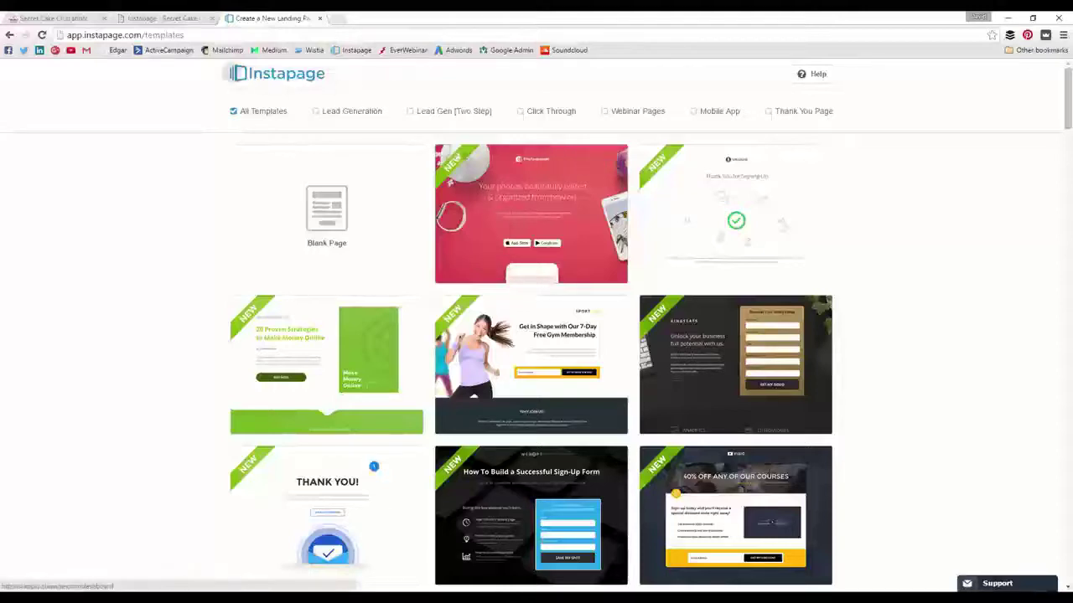
scroll(210, 237, down, 3)
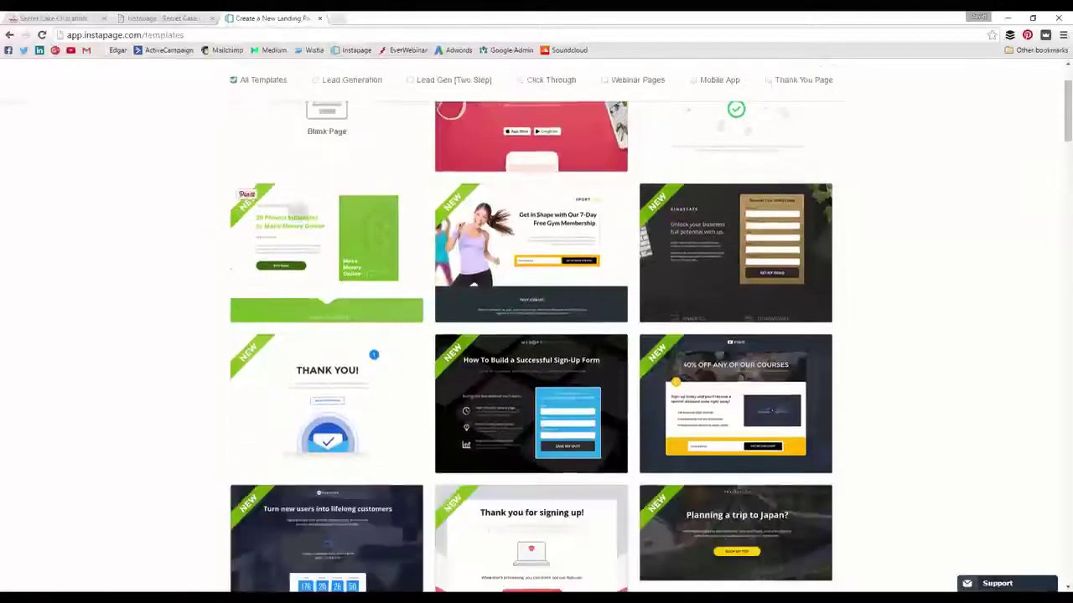
click(574, 221)
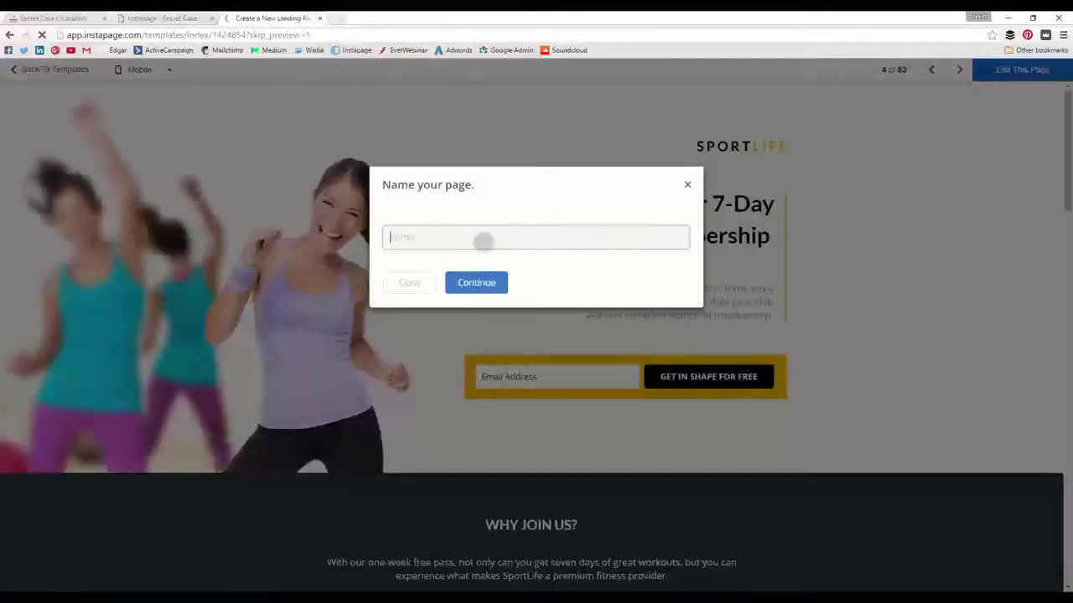
text(Test Page)
click(473, 280)
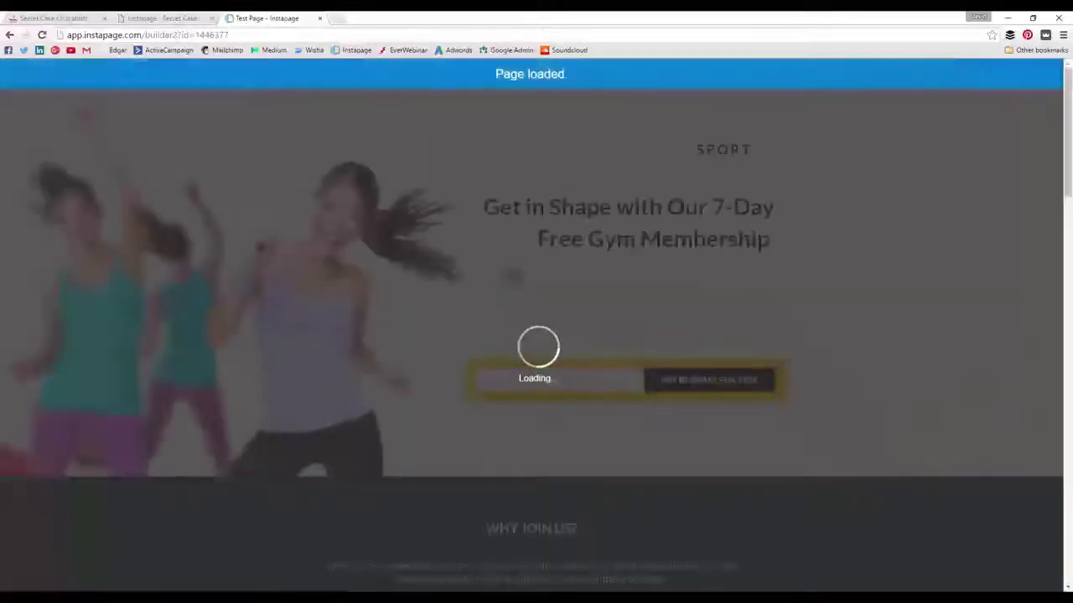
- Publish Test Page by sending it to WordPress, continuing without an A/B split test
scroll(512, 279, down, 9)
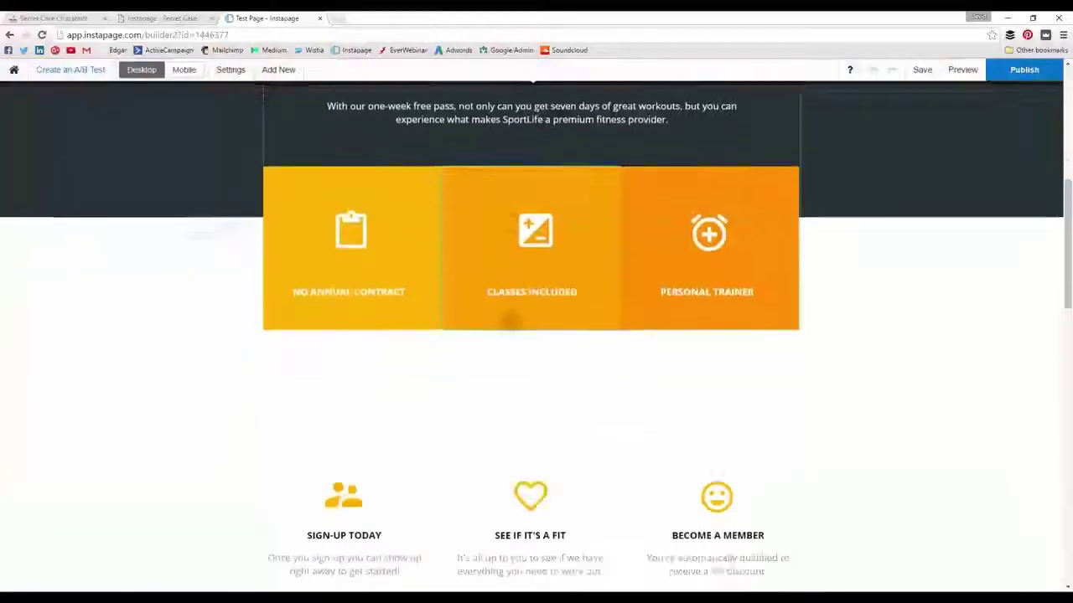
scroll(551, 379, down, 2)
scroll(575, 438, up, 11)
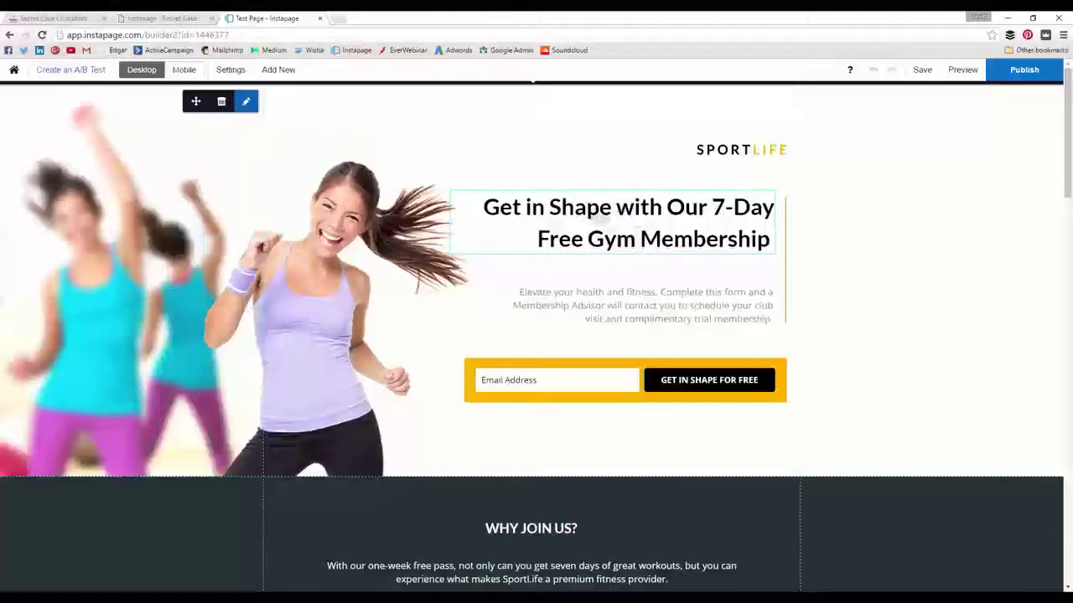
scroll(929, 328, down, 3)
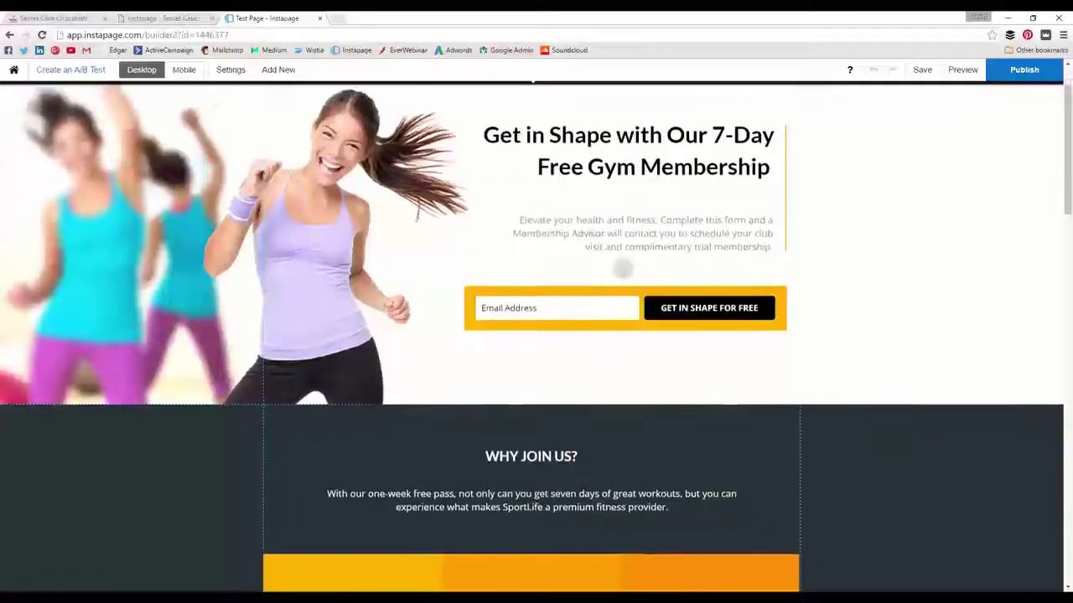
scroll(575, 477, down, 10)
scroll(575, 477, up, 15)
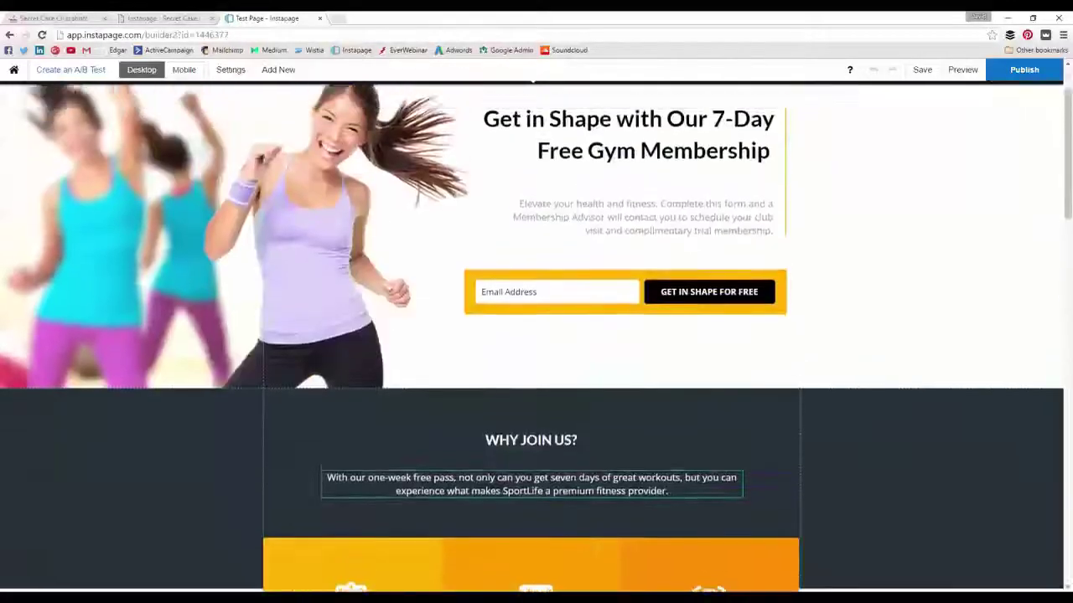
click(1024, 69)
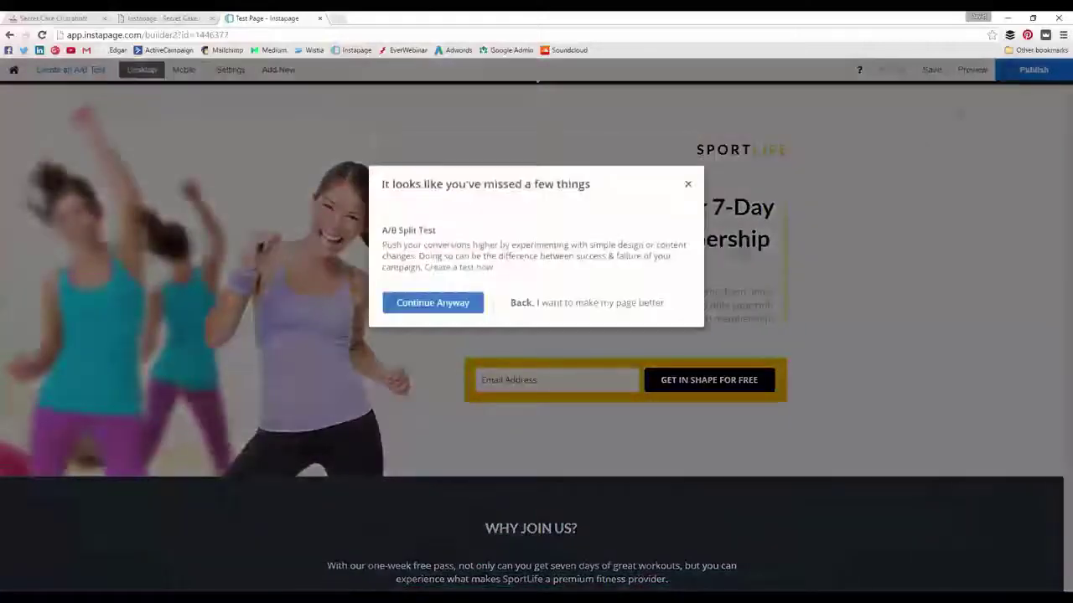
click(436, 303)
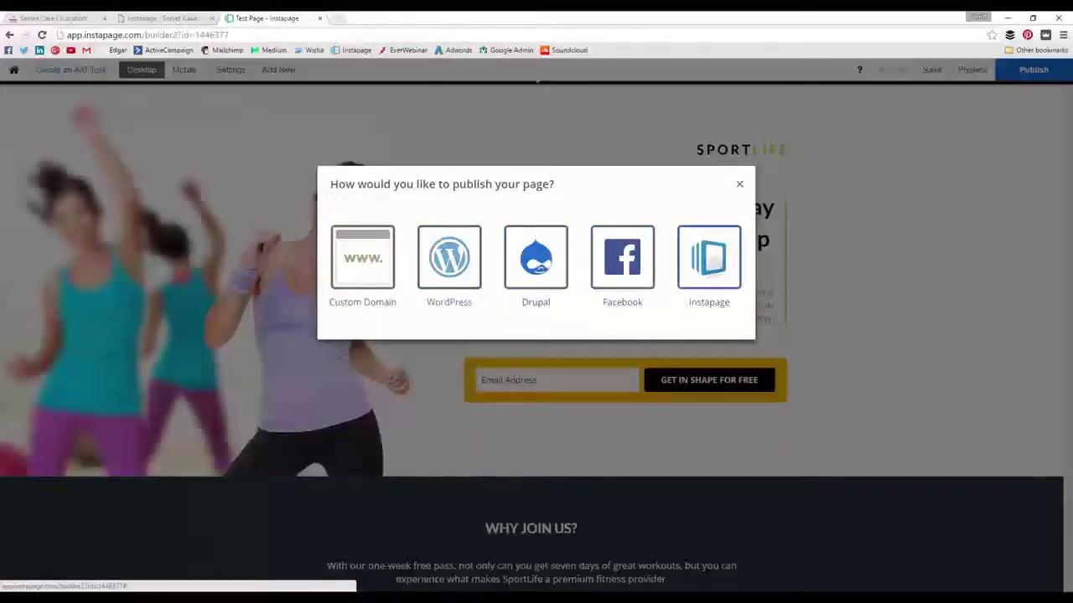
click(449, 273)
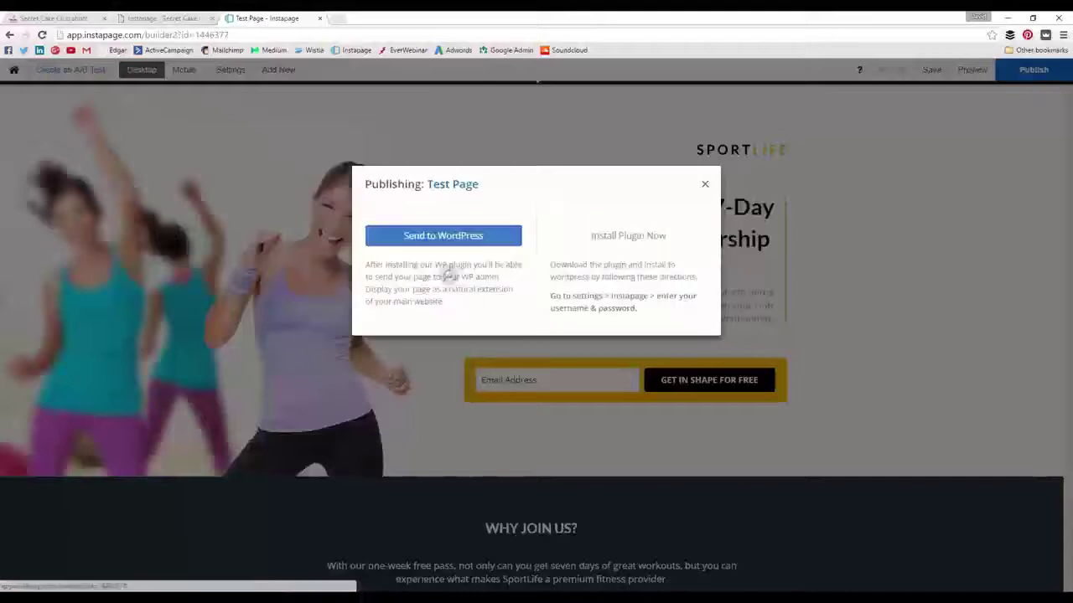
click(444, 236)
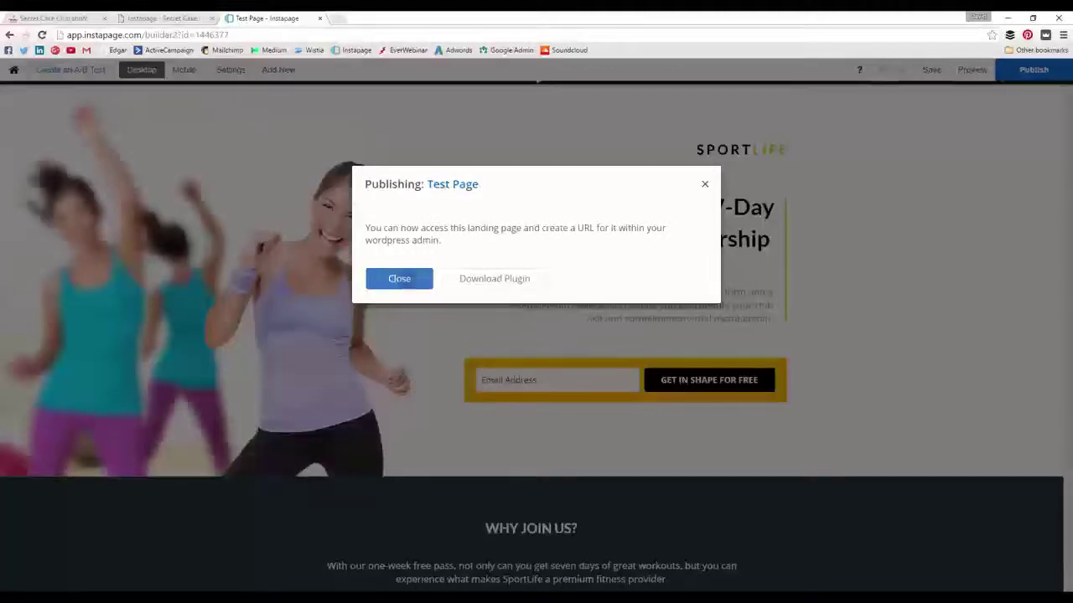
click(399, 278)
- Add a new Instapage entry in the Secret Cake Club WordPress admin and choose Test Page as the page to display
click(168, 18)
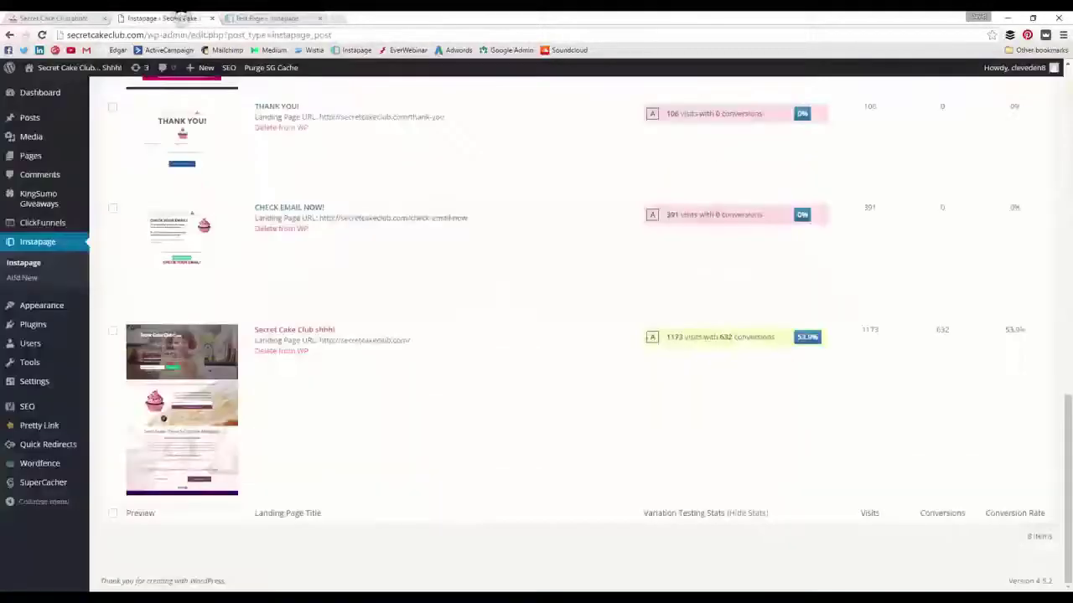
scroll(167, 151, up, 4)
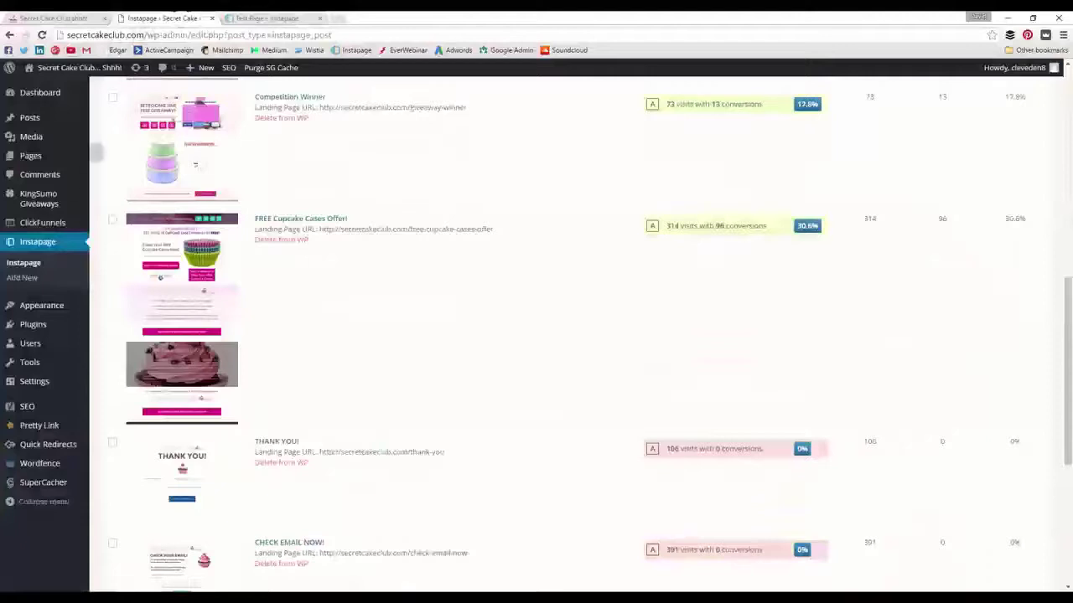
click(38, 242)
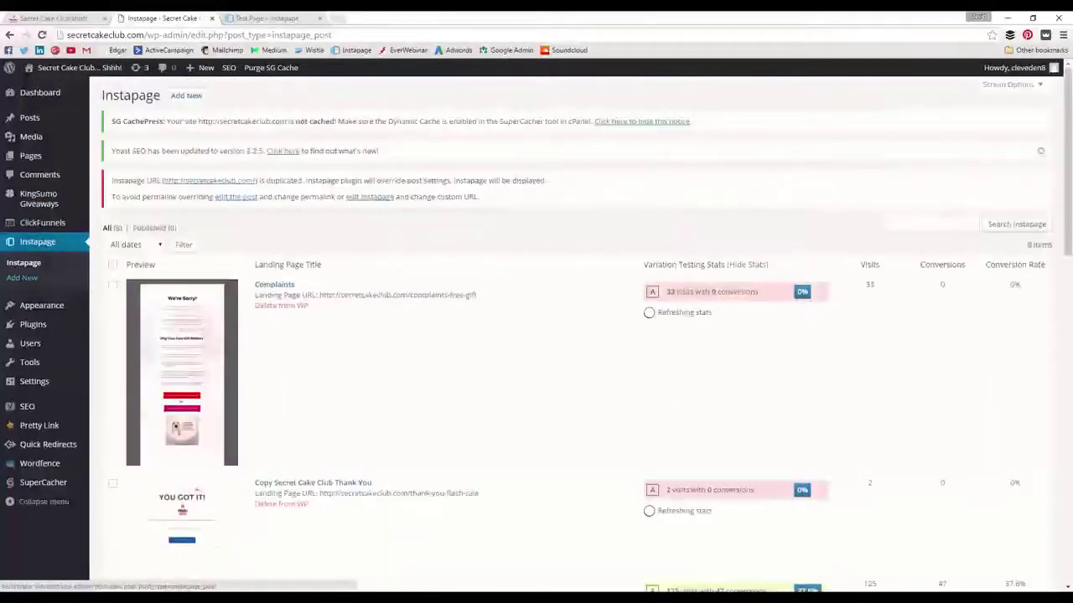
click(18, 278)
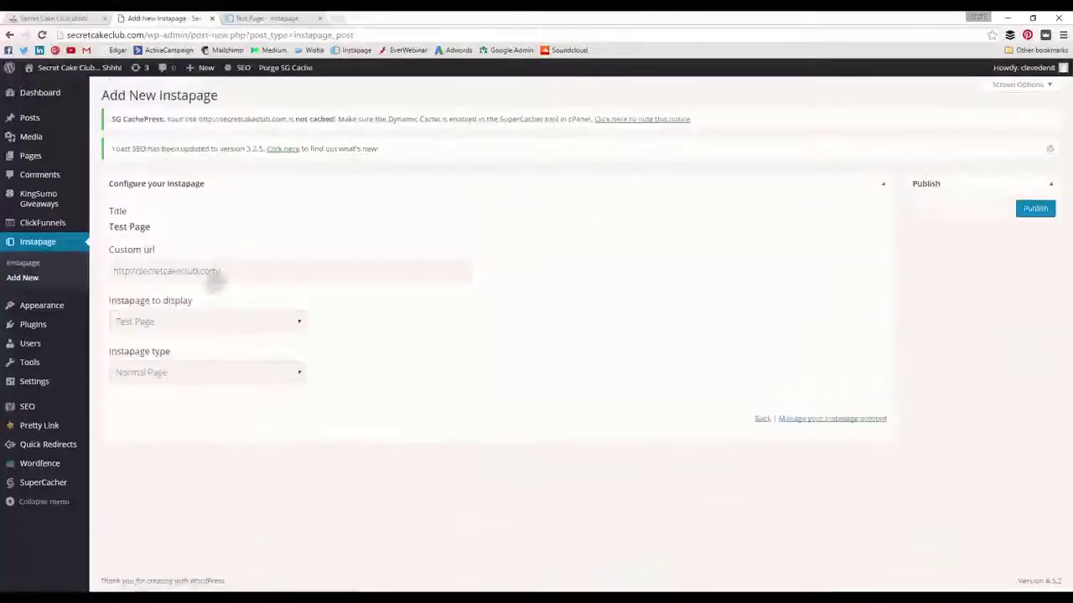
click(143, 321)
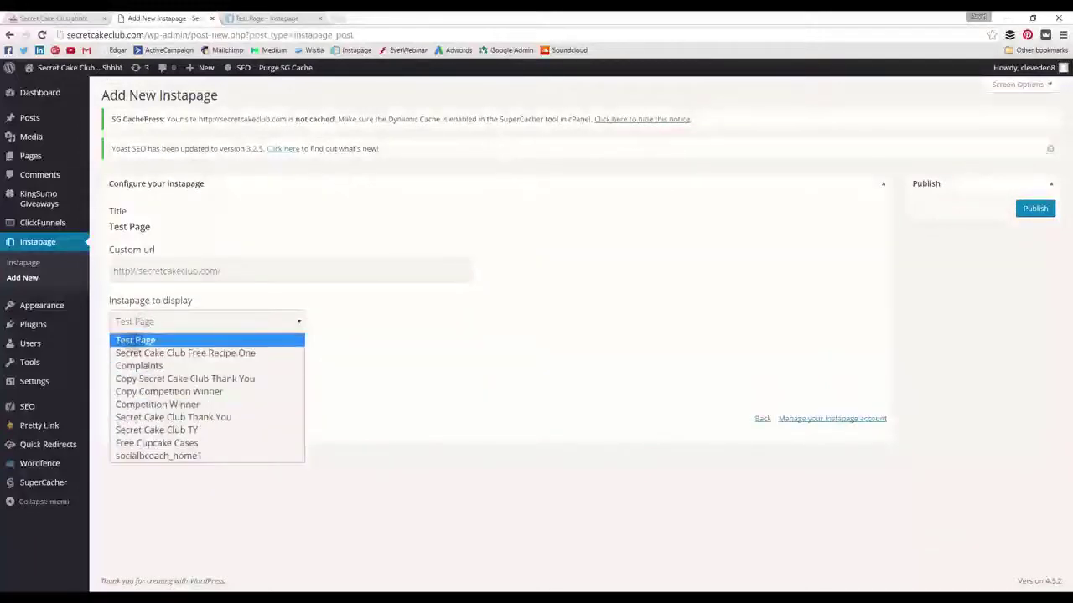
click(141, 339)
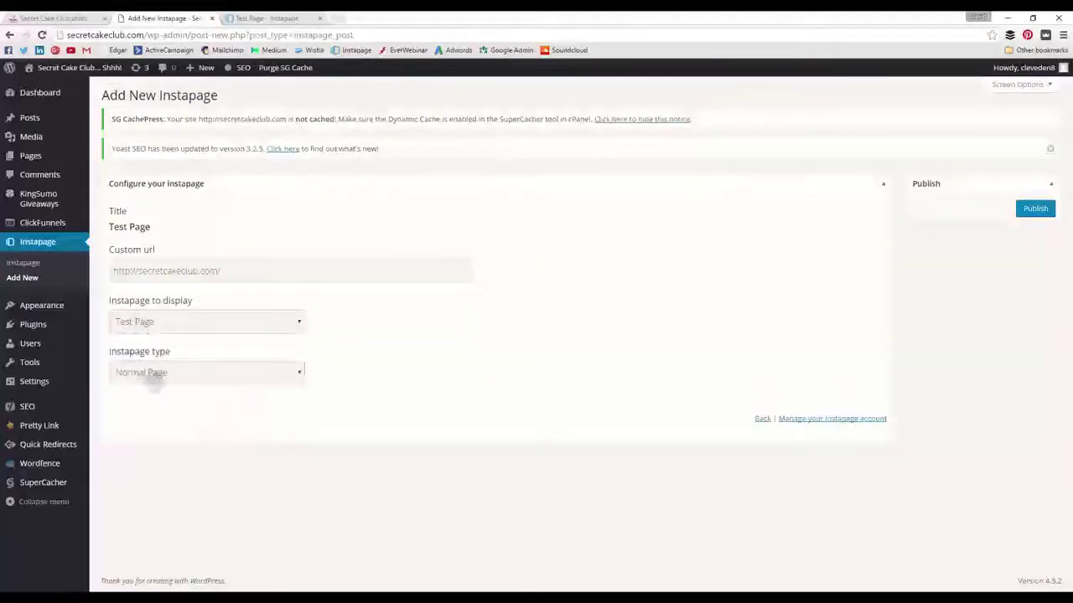
click(144, 372)
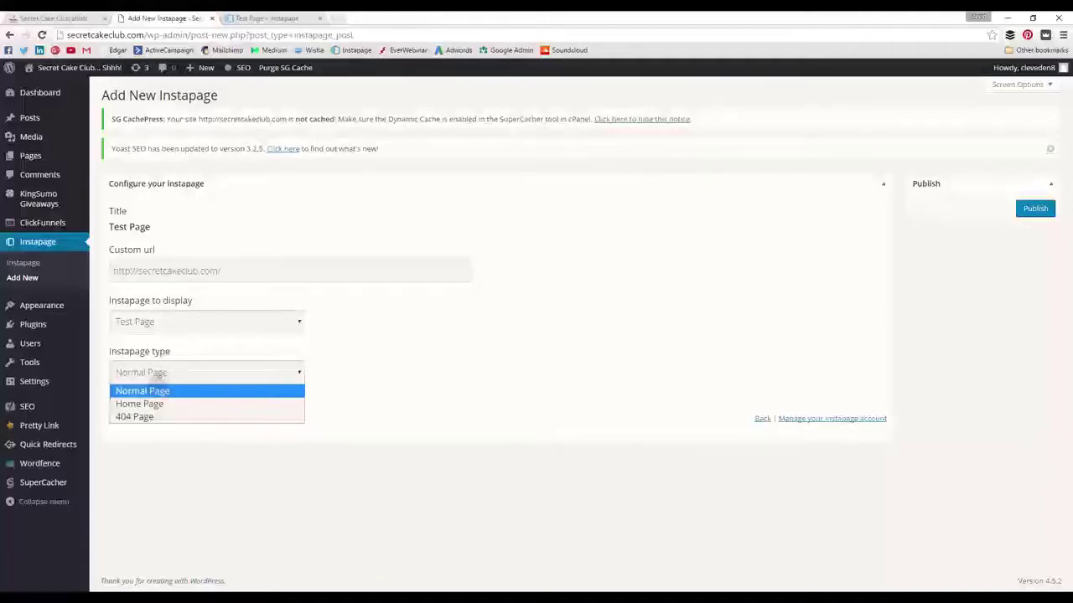
click(159, 378)
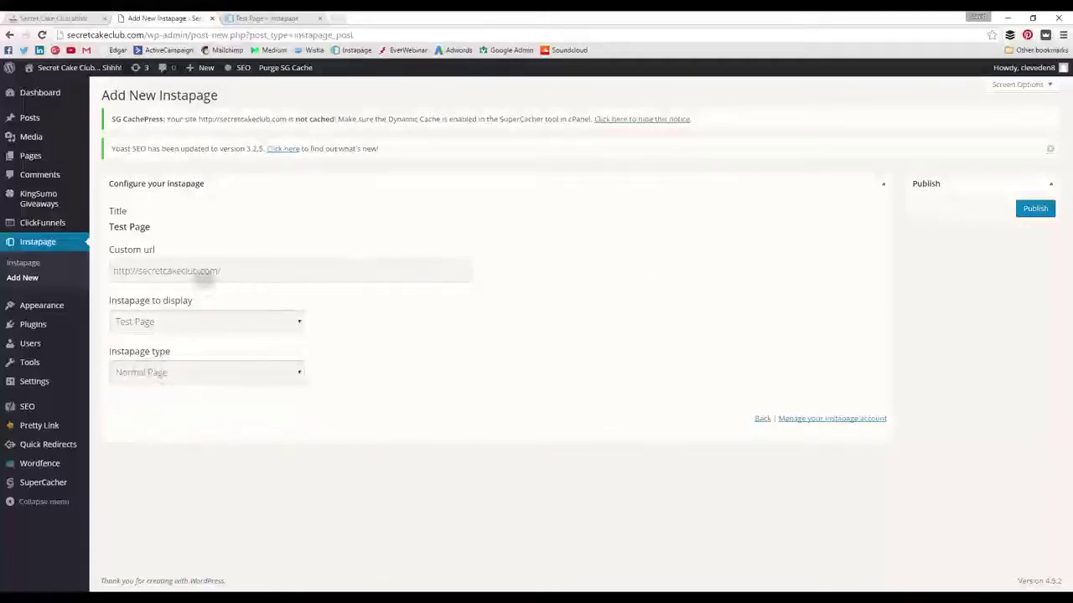
click(240, 270)
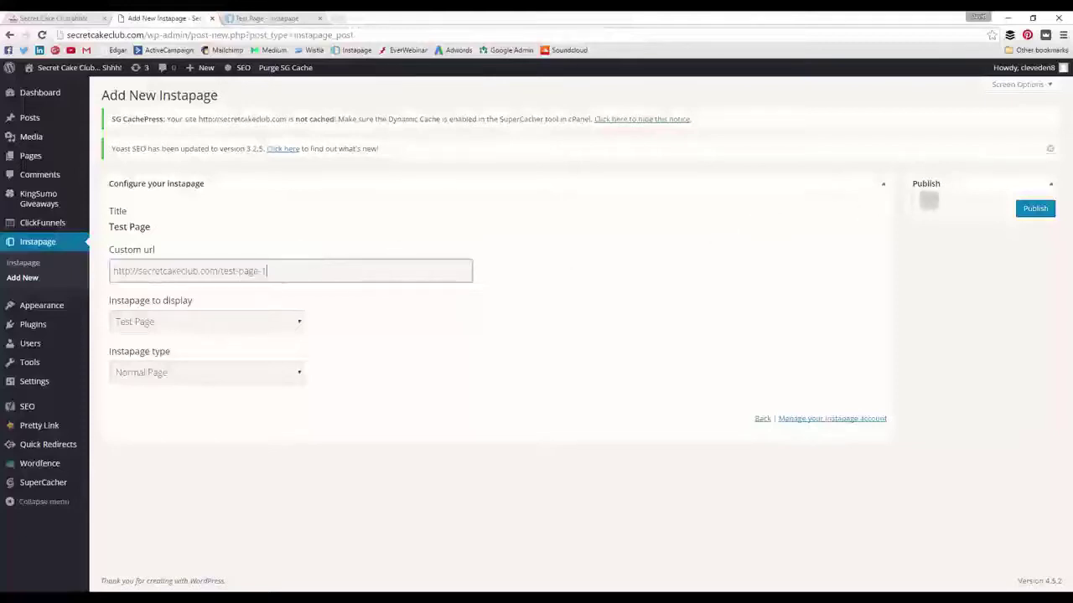
click(1035, 208)
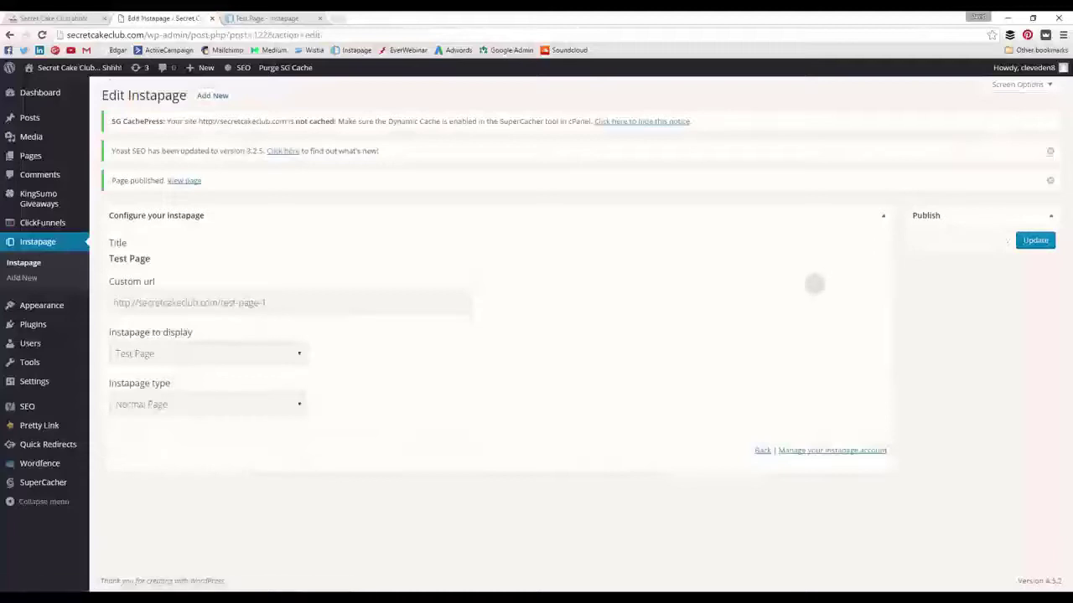
- Highlight the domain part and the test-page-1 part of the custom URL to point out how the address is built
triple_click(154, 302)
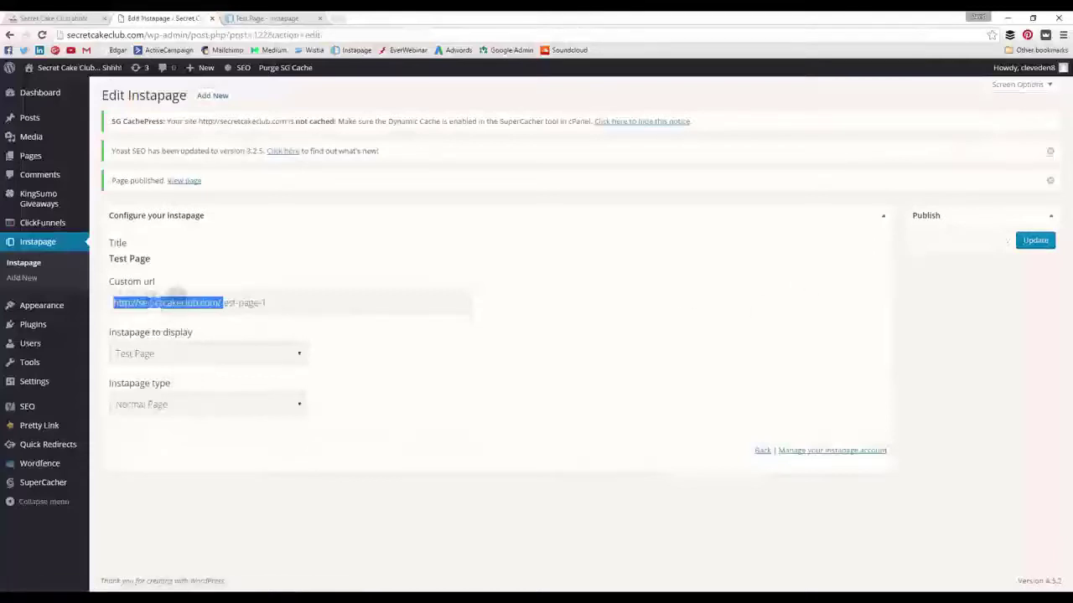
click(277, 303)
drag(277, 303, 162, 304)
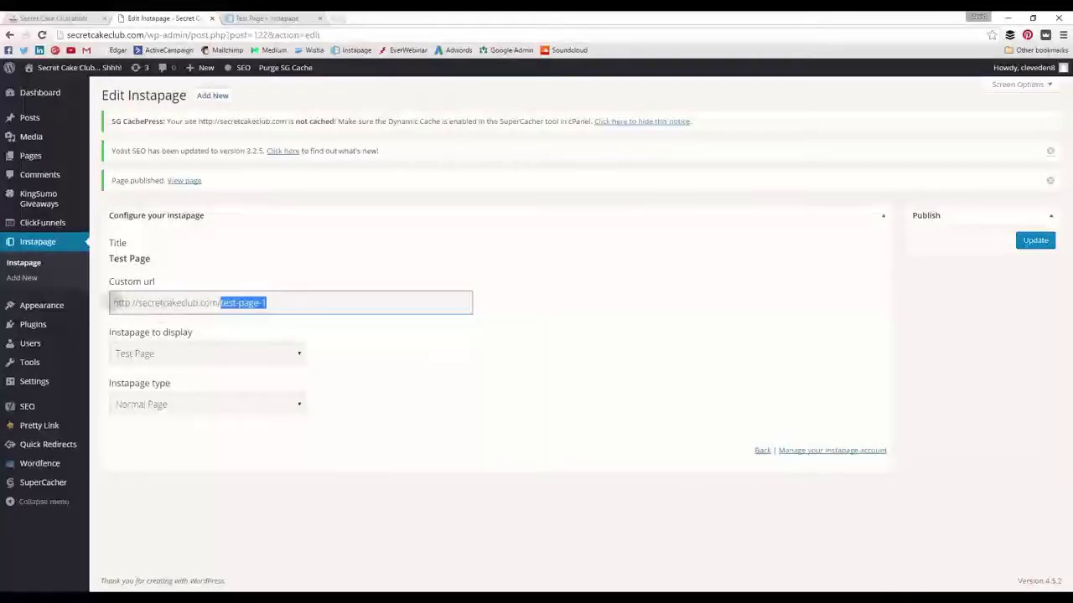
click(114, 302)
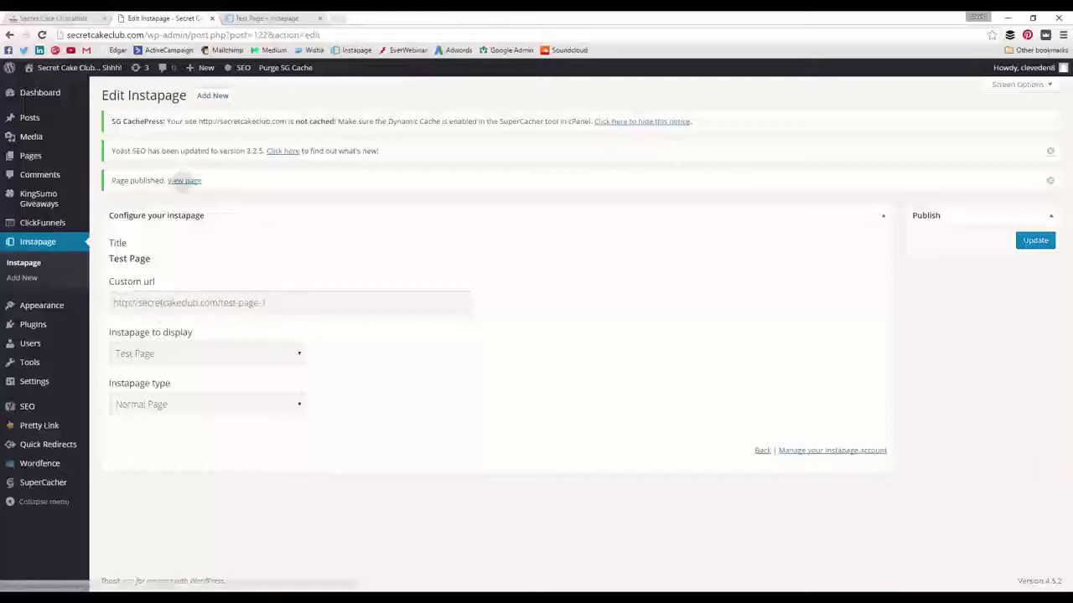
- Open the published test page in a new browser tab and look through it from header to lower sections
right_click(183, 181)
click(204, 192)
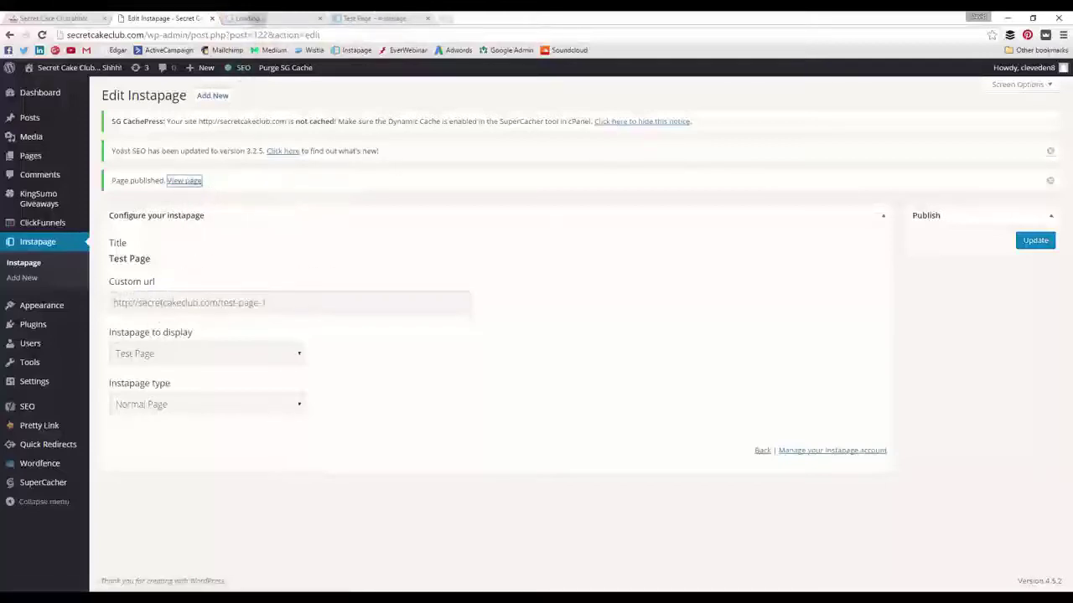
click(251, 18)
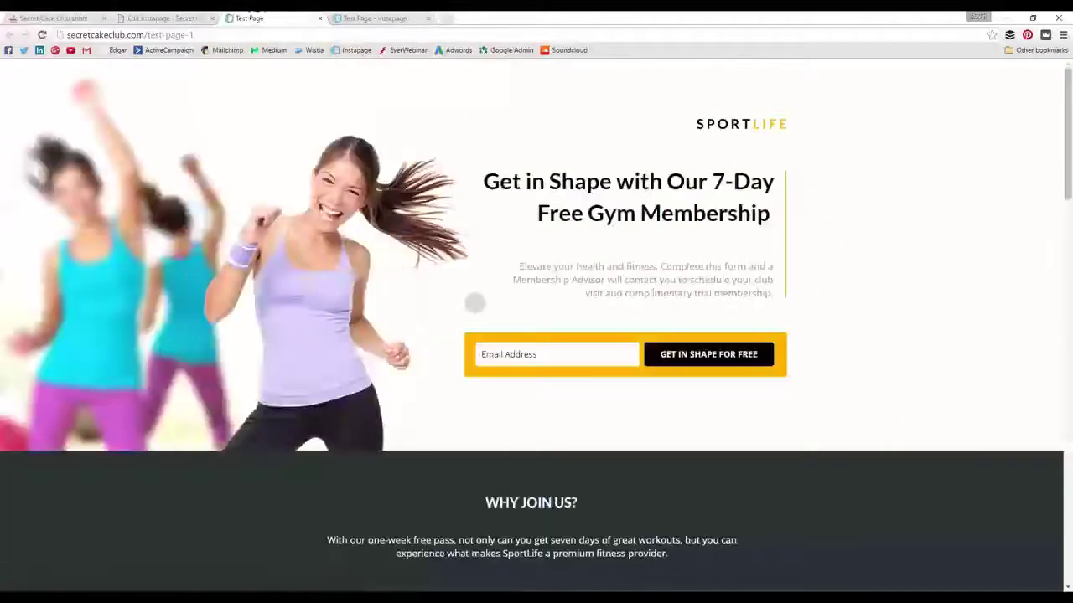
scroll(474, 302, down, 7)
scroll(470, 319, down, 3)
scroll(470, 318, up, 10)
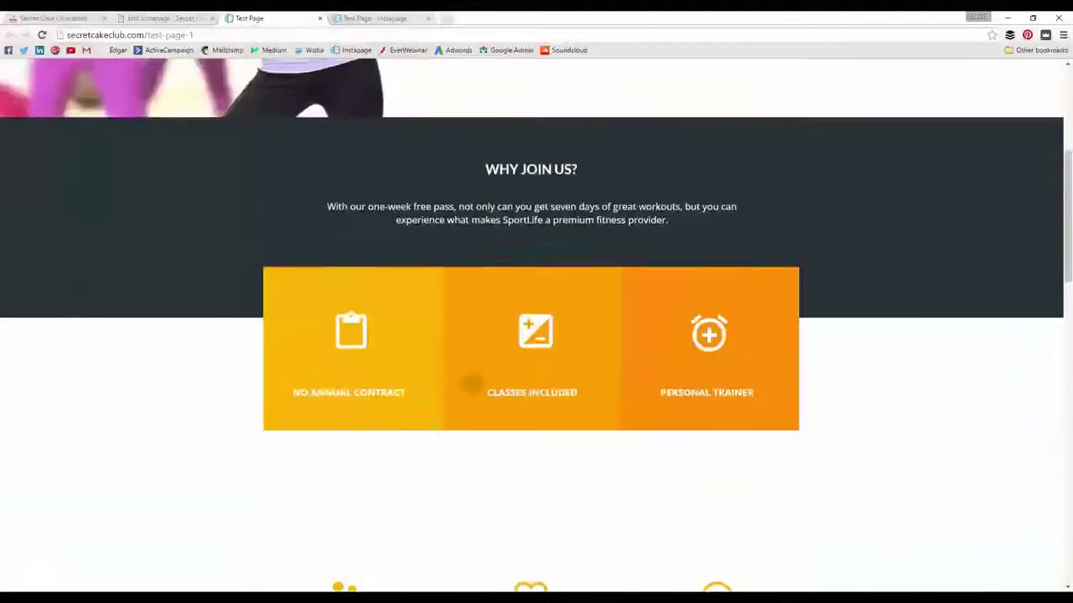
- Check the published test page's address on secretcakeclub.com and review the full landing page from its header form down to the footer
click(114, 35)
click(130, 36)
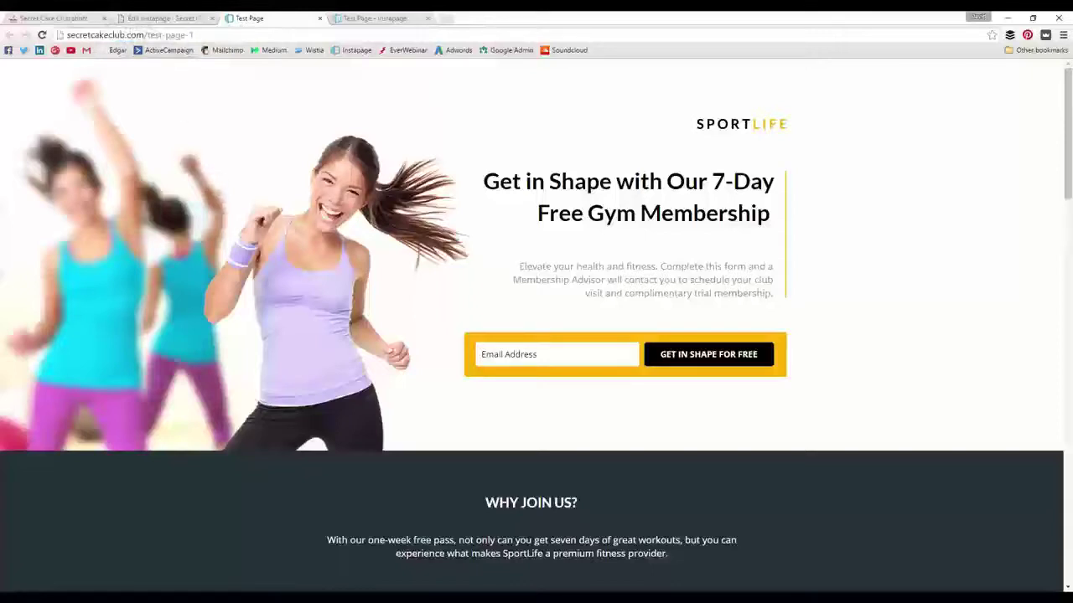
scroll(430, 353, down, 1)
scroll(431, 353, down, 12)
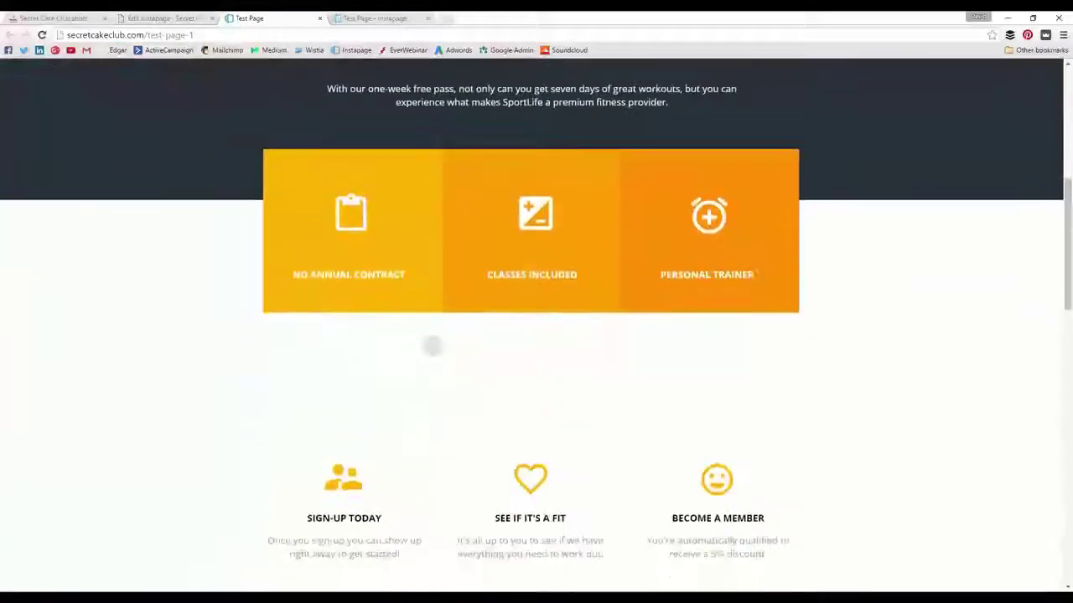
scroll(433, 345, up, 13)
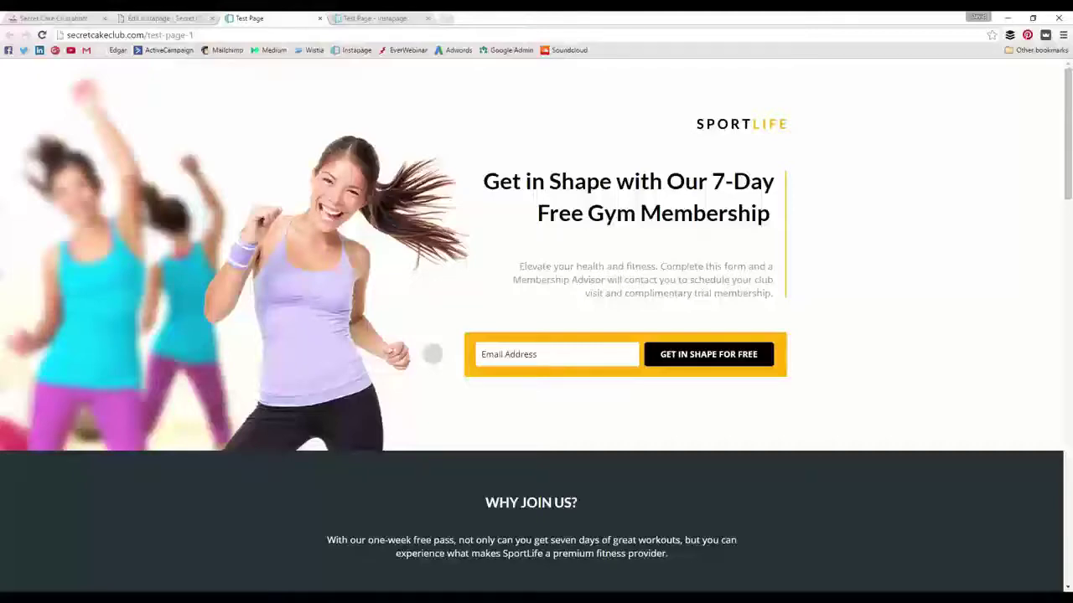
scroll(432, 353, down, 10)
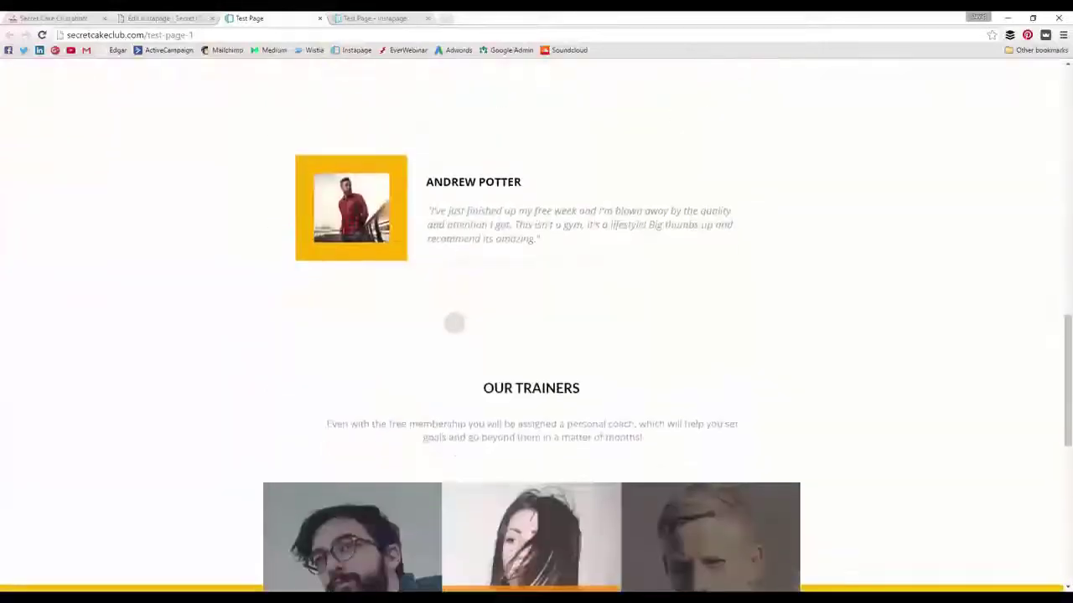
scroll(453, 323, down, 6)
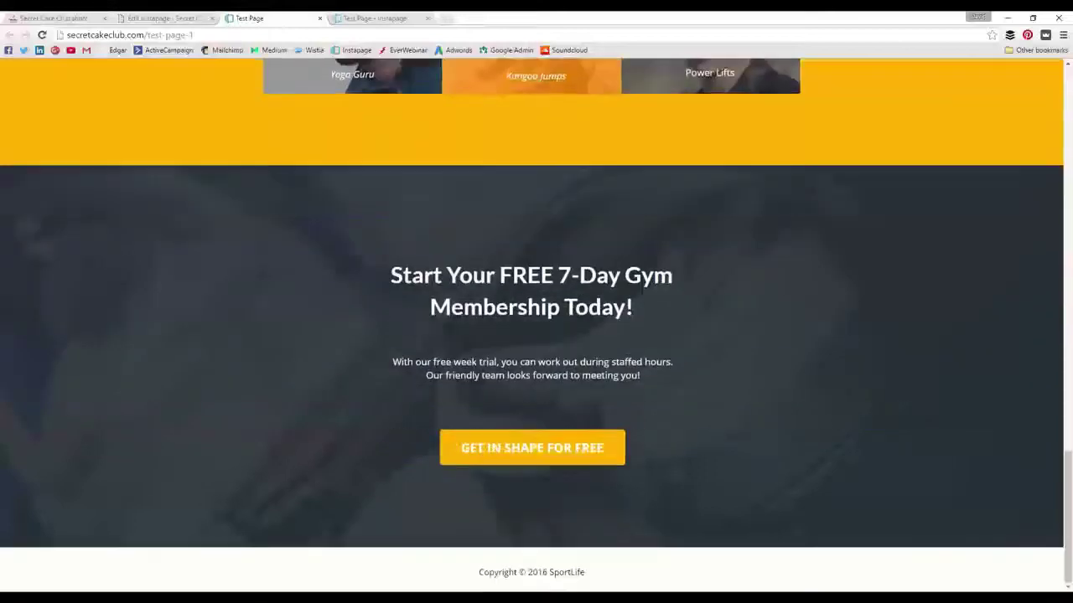
scroll(479, 391, up, 16)
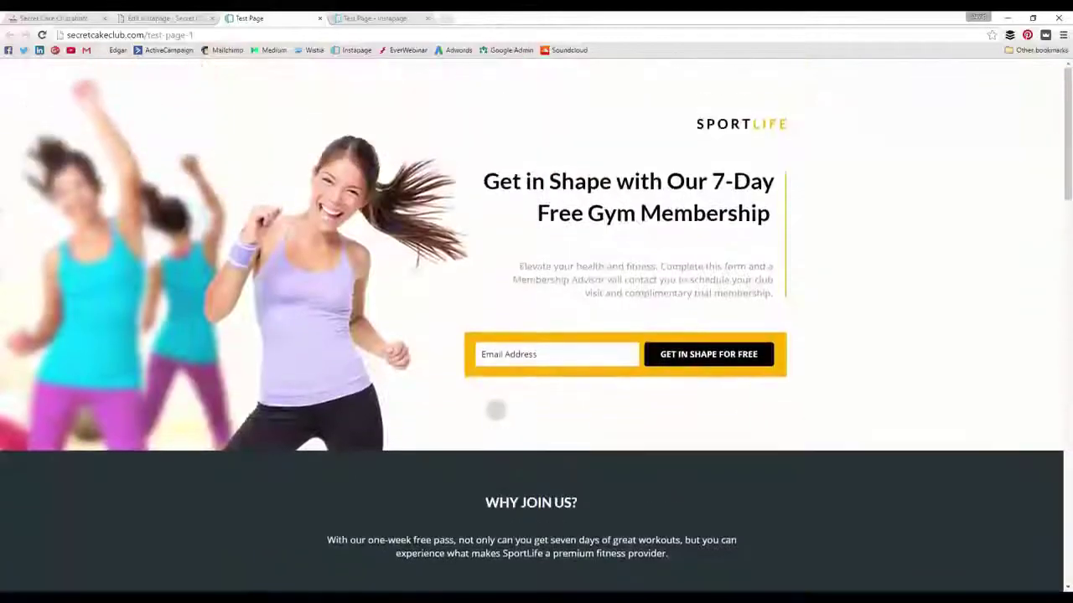